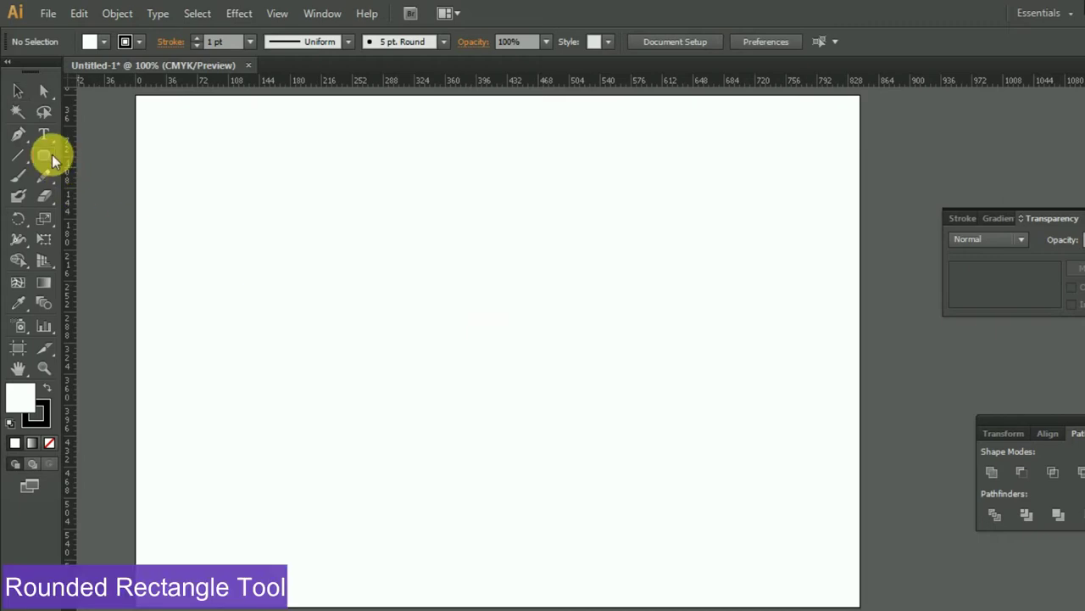
Step: Create a 300 × 100 pt rounded rectangle with the Rounded Rectangle Tool
left_click_drag(46, 154, 156, 175)
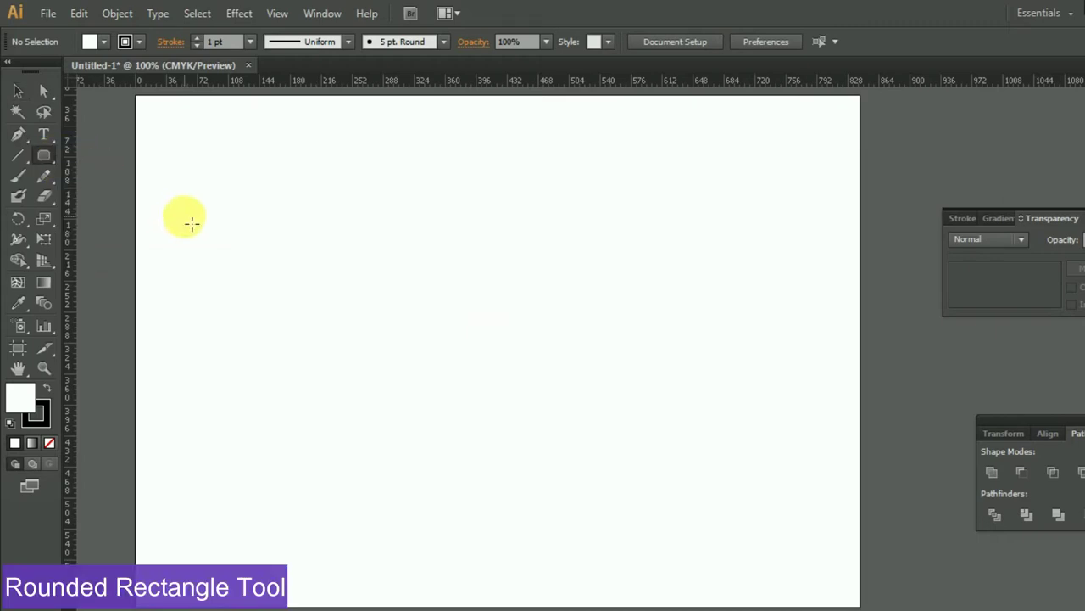
left_click(189, 221)
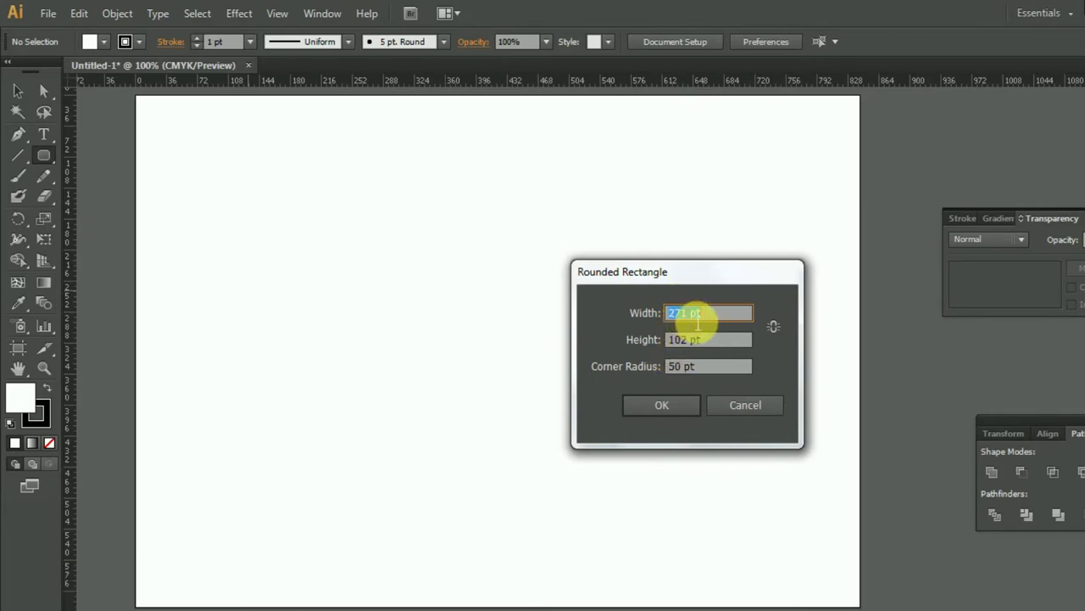
left_click_drag(687, 318, 666, 321)
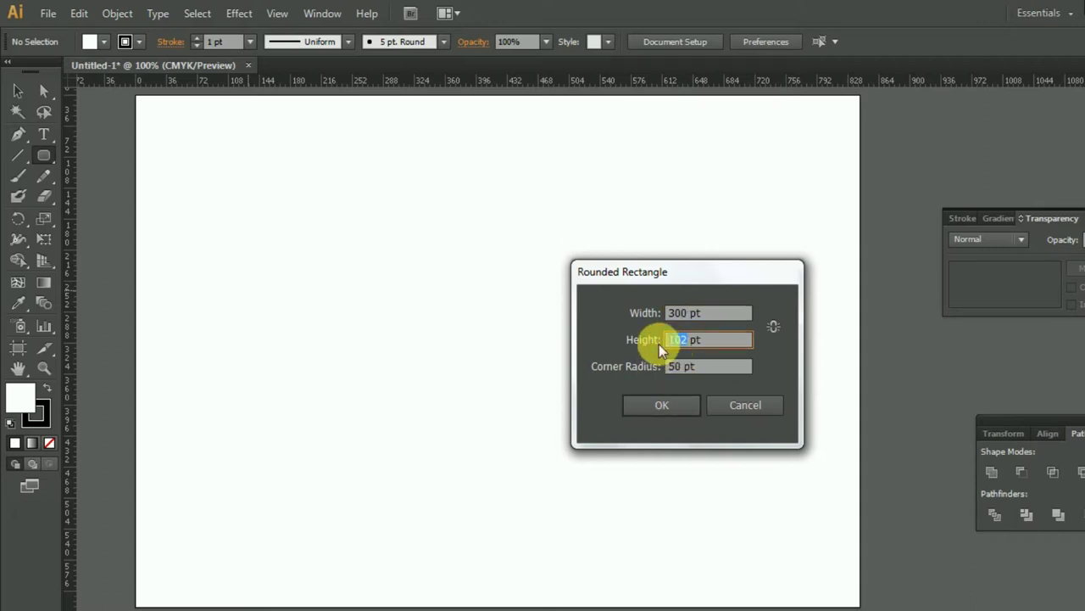
type("100")
left_click(662, 405)
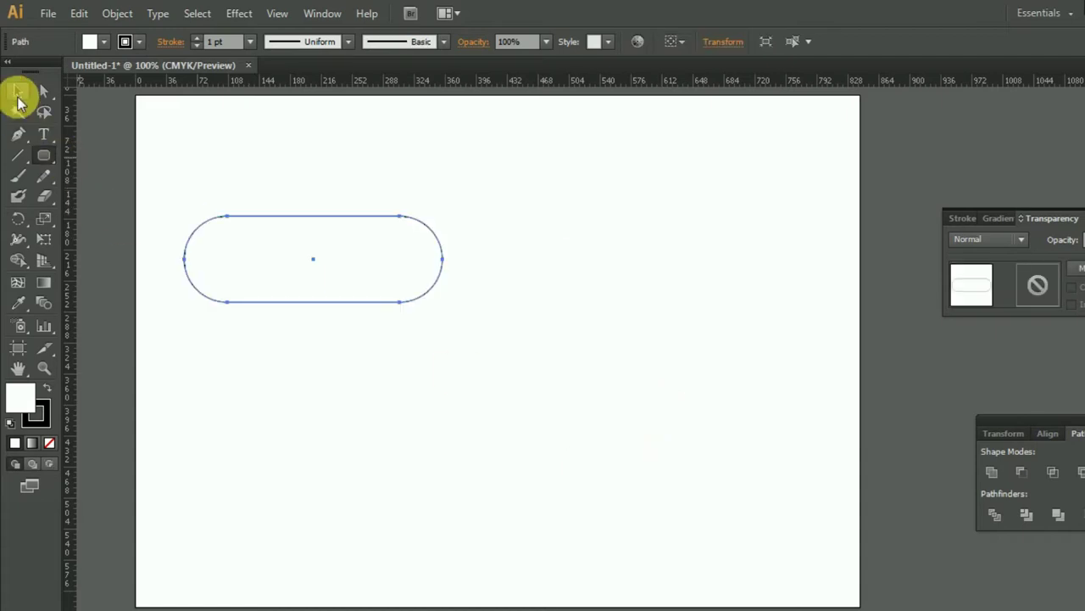
Step: Move the rounded rectangle toward the middle of the page and reselect it
left_click(18, 94)
left_click(275, 251)
mouse_move(273, 220)
left_mouse_down()
mouse_move(411, 220)
mouse_move(456, 243)
left_mouse_up()
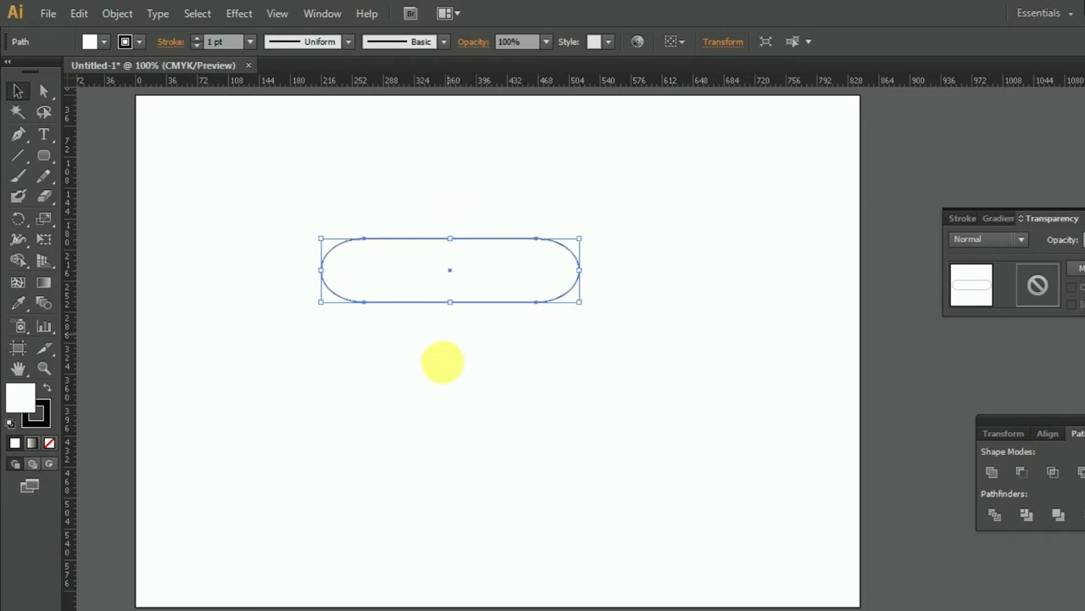
left_click(444, 370)
left_click(413, 284)
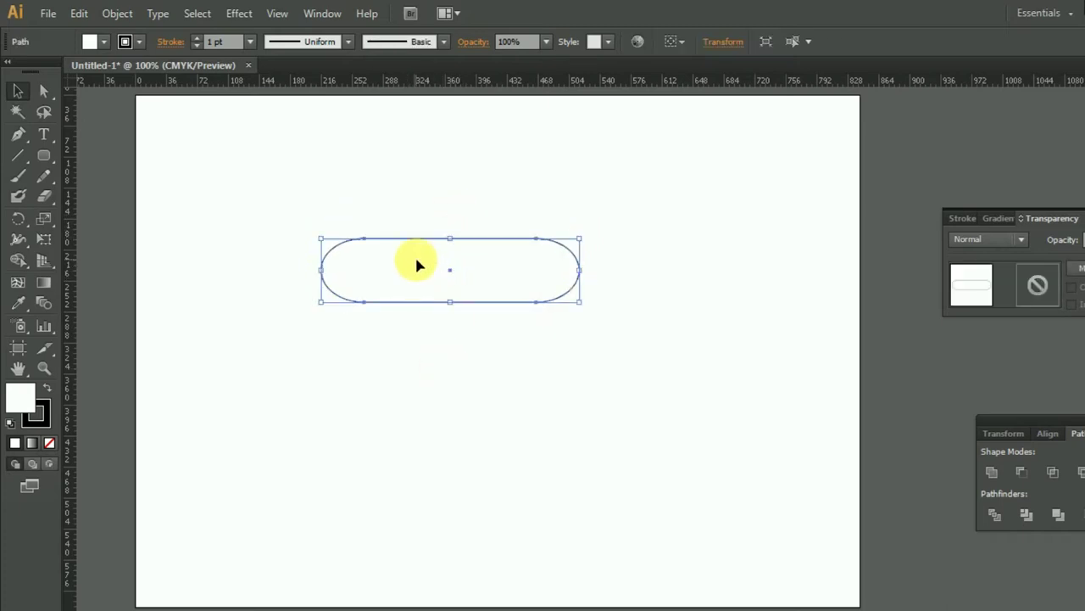
Step: Add a 30 pt offset path around the rounded rectangle
left_click(116, 14)
mouse_move(136, 363)
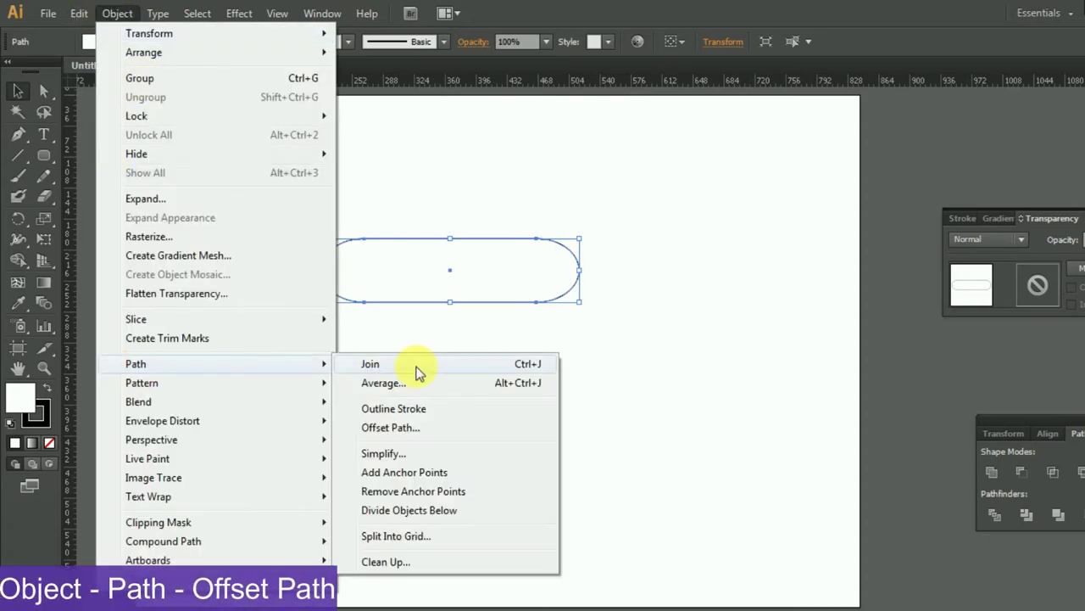
left_click(407, 425)
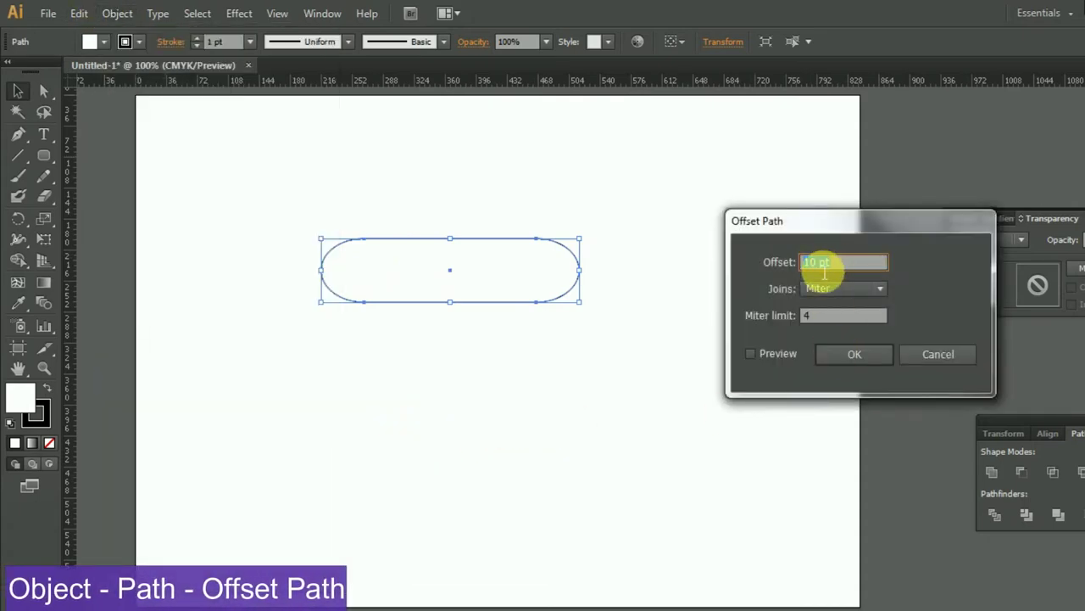
left_click(750, 353)
double_click(810, 262)
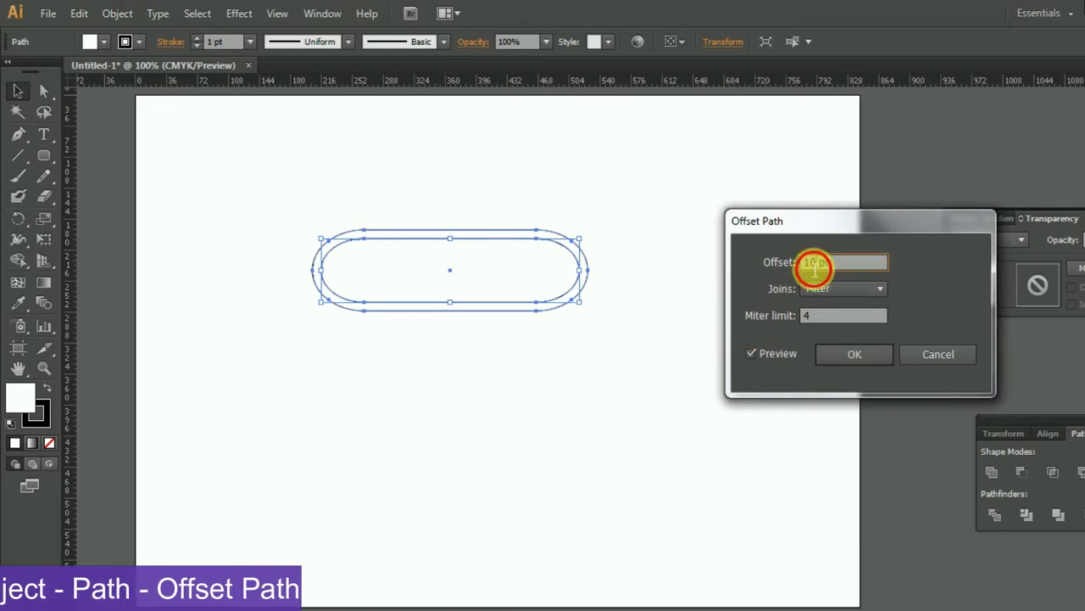
type("30")
left_click(854, 353)
Step: Subtract the inner rounded rectangle from the offset outline with Minus Front to form a ring
left_click(725, 449)
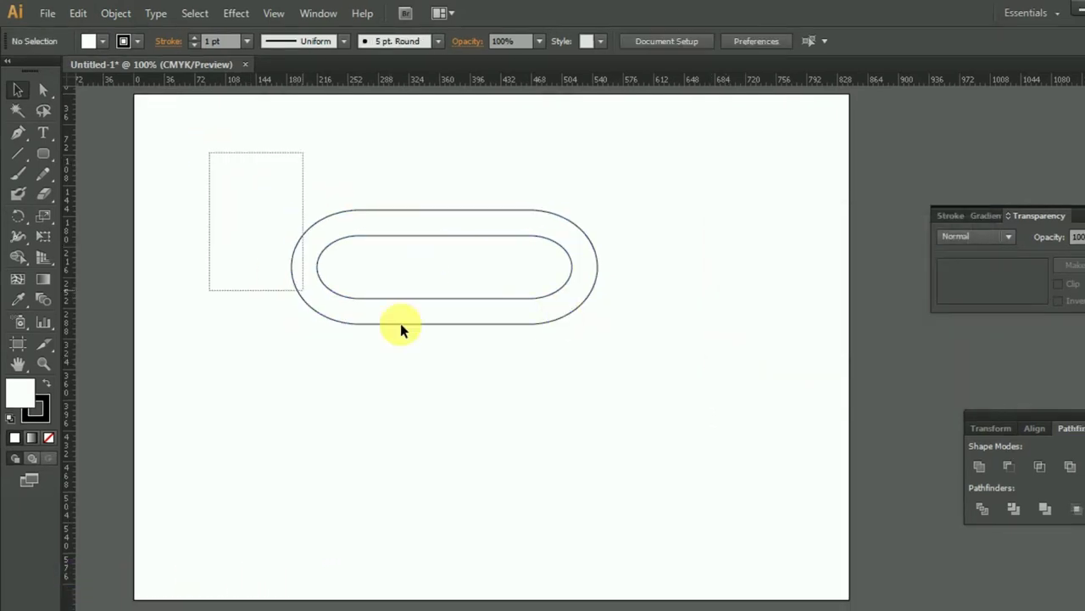
left_click_drag(402, 329, 647, 343)
left_click(1009, 466)
left_click(834, 430)
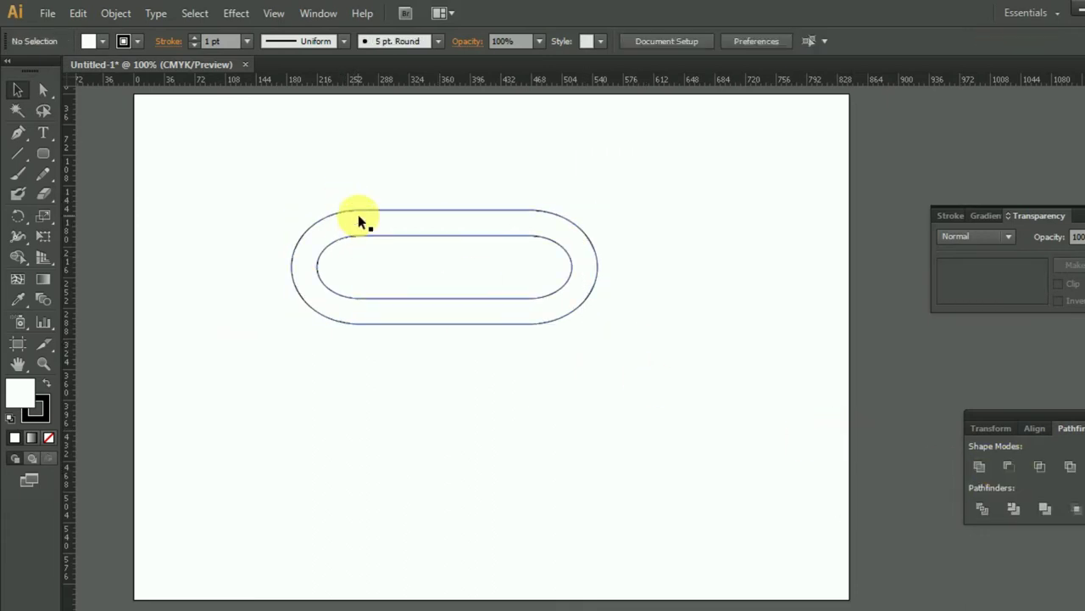
left_click(358, 217)
Step: Fill the ring with magenta and set its stroke to None
left_click(91, 41)
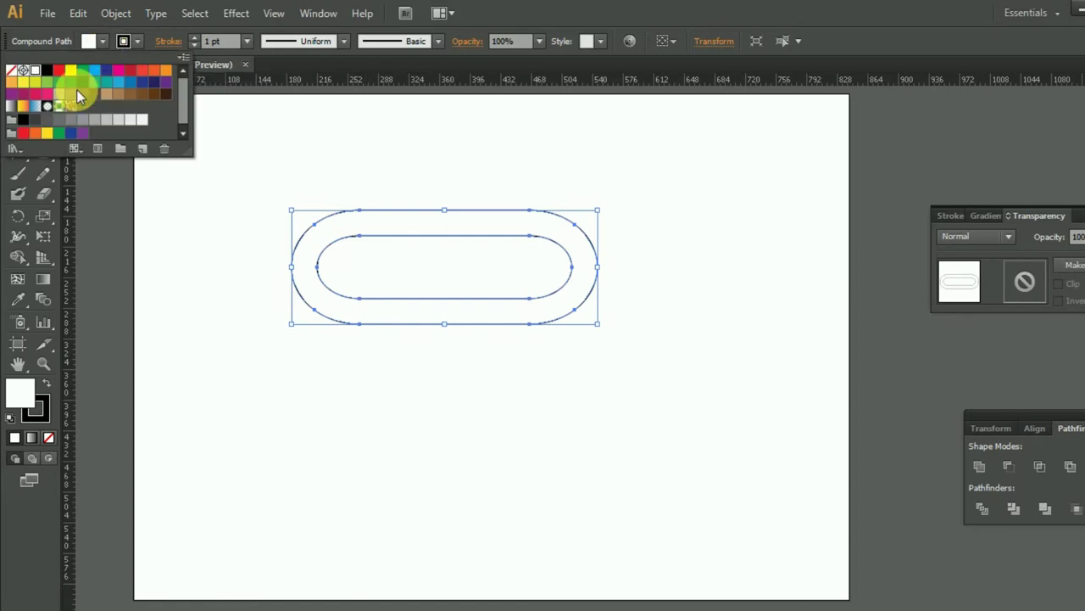
left_click(123, 76)
left_click(426, 162)
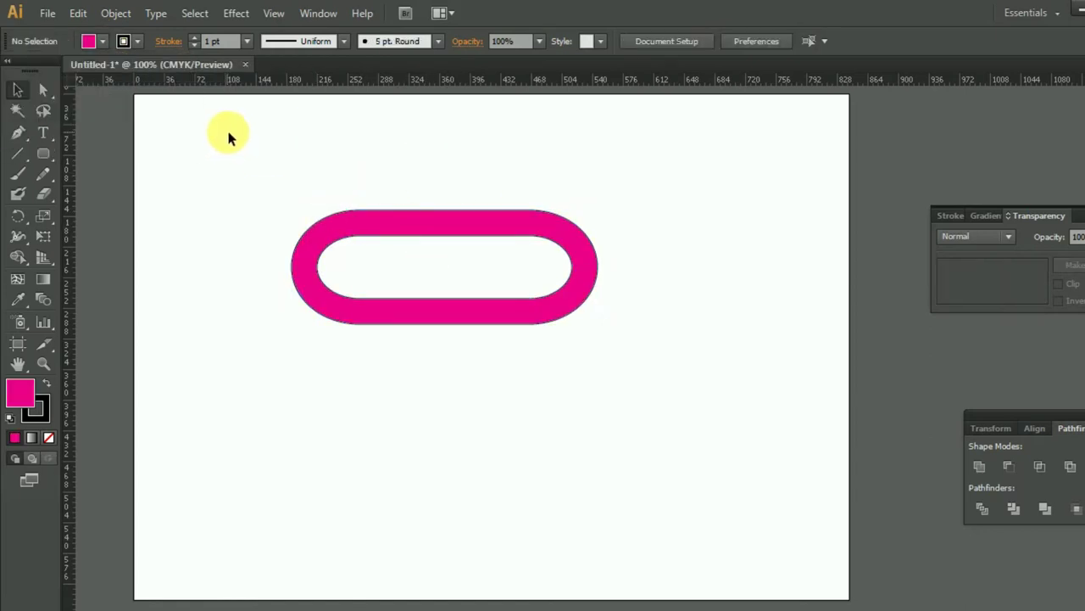
left_click_drag(234, 194, 637, 339)
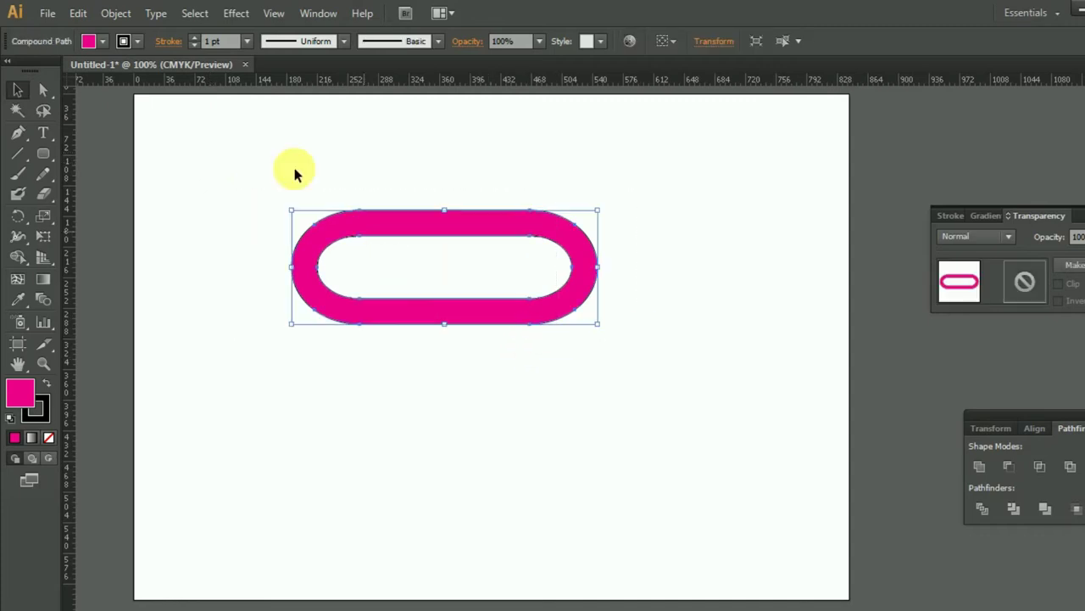
left_click(137, 41)
left_click(12, 72)
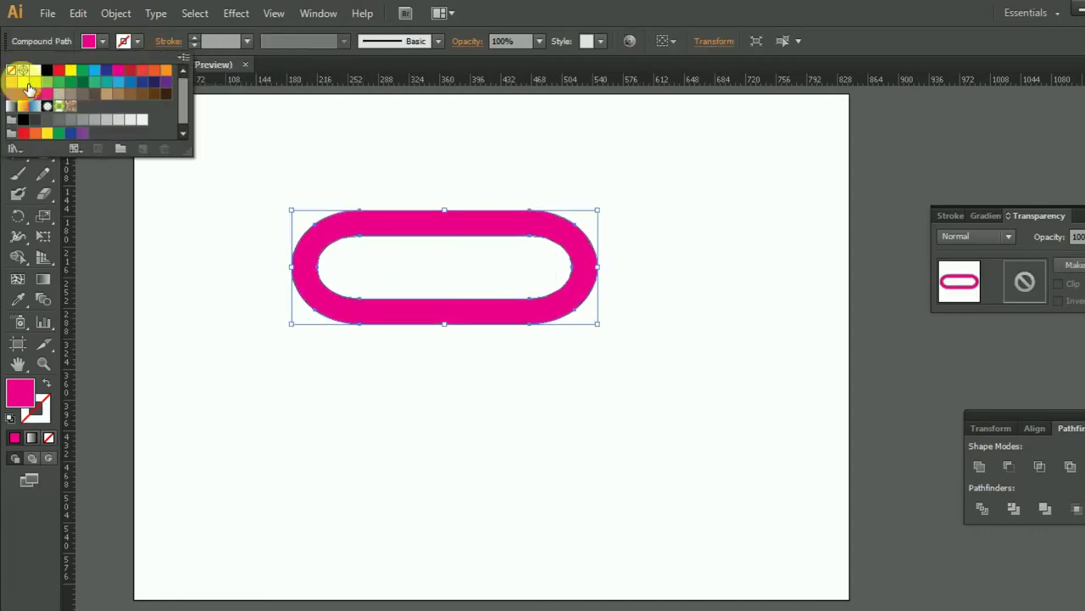
left_click(364, 382)
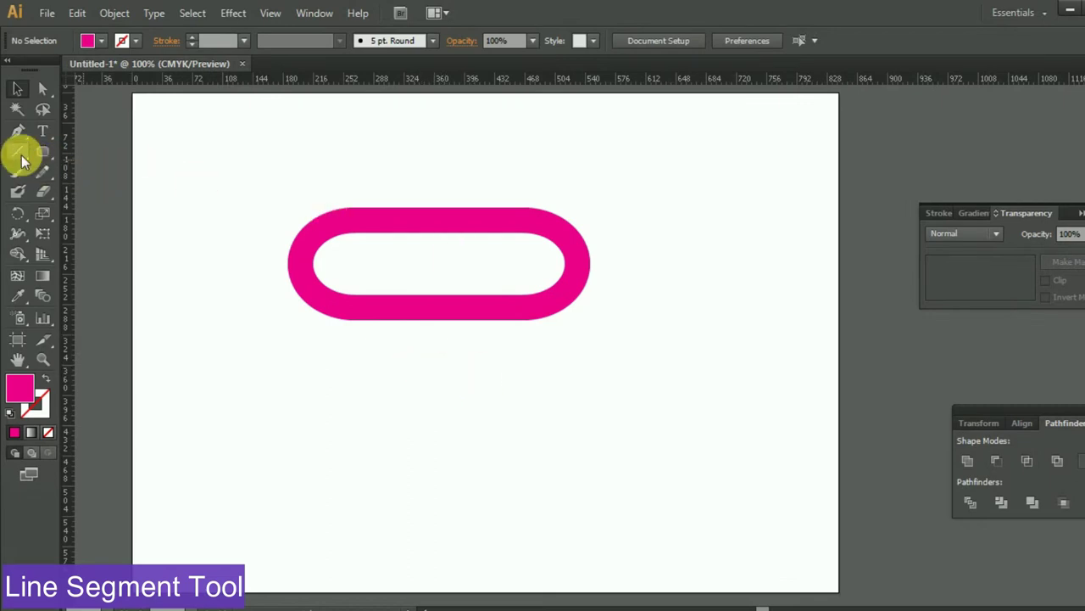
Step: Draw a black 1 pt diagonal line across the ring, nudged slightly left
left_click(18, 155)
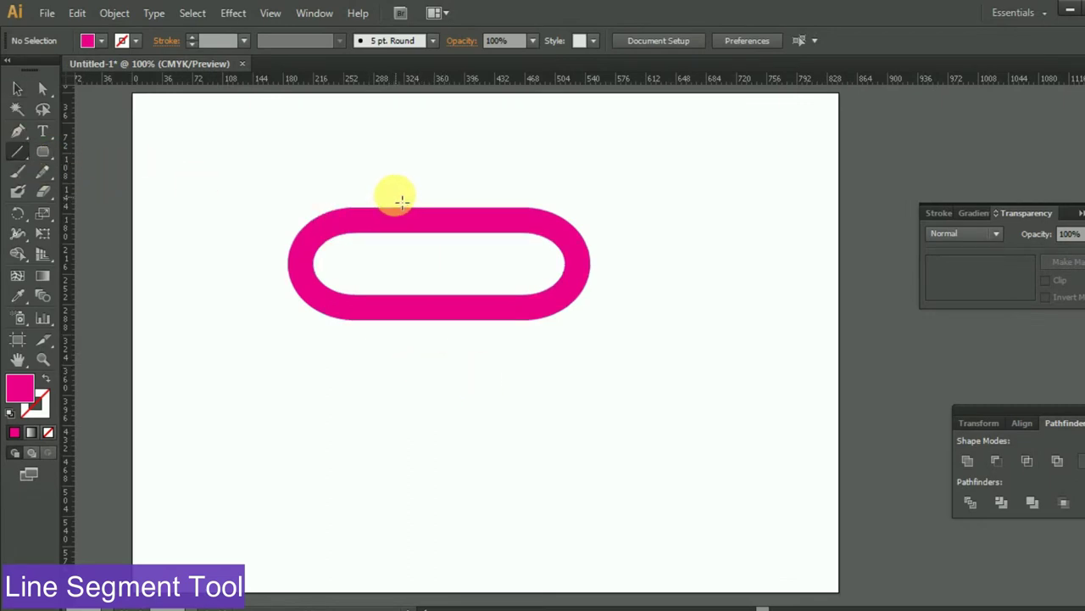
left_click_drag(398, 200, 508, 343)
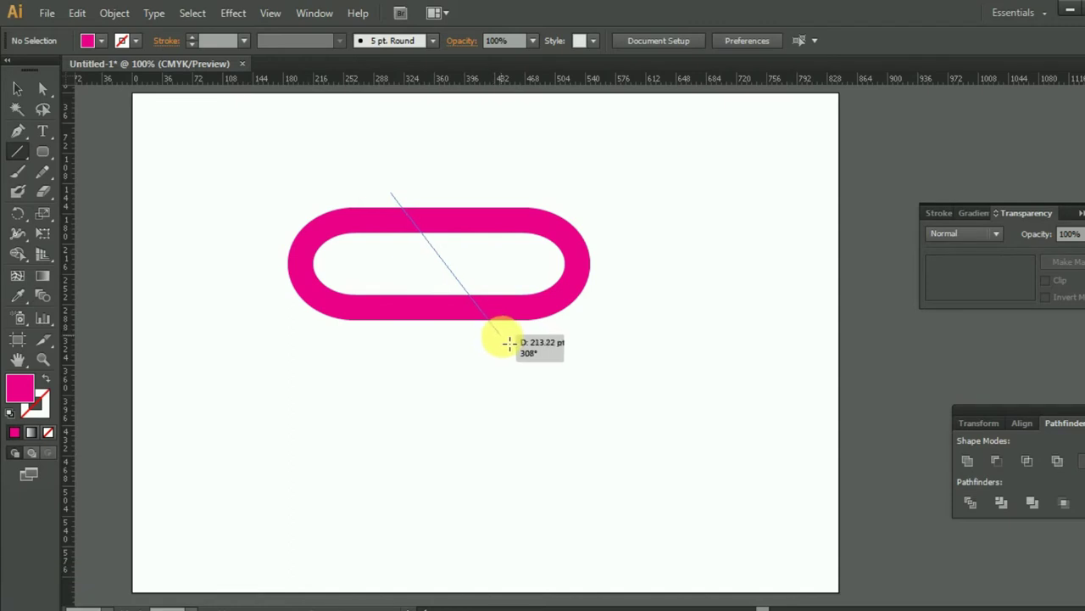
left_click_drag(508, 344, 496, 350)
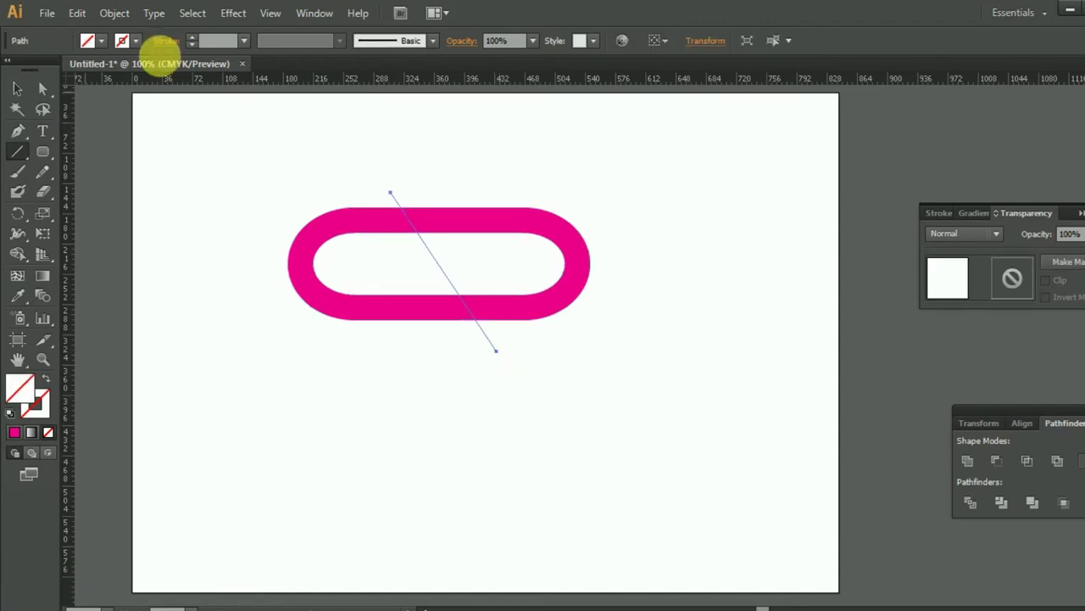
left_click(134, 43)
left_click(45, 69)
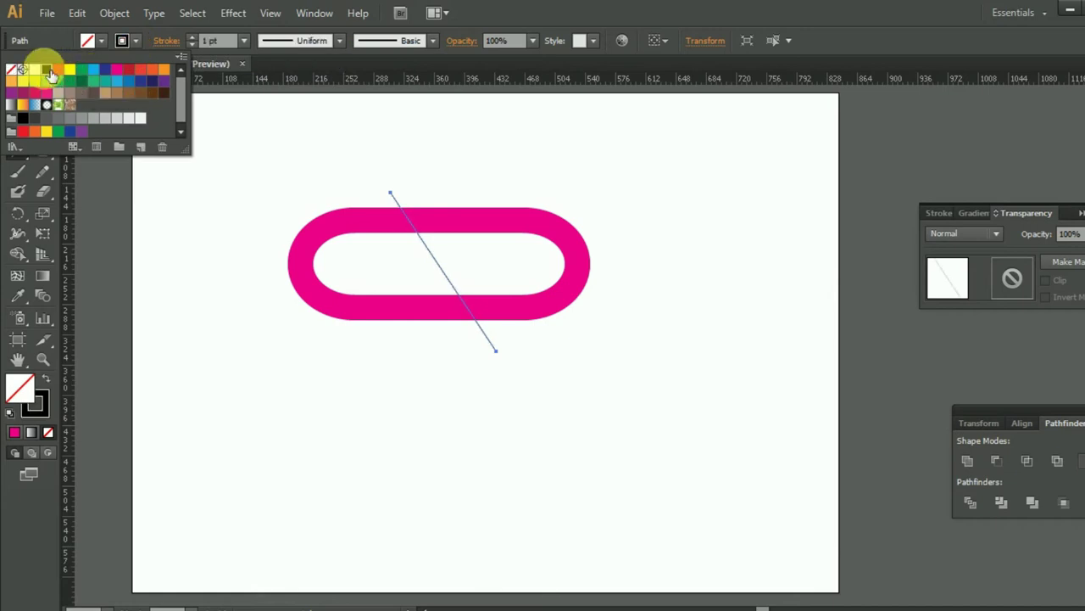
left_click(21, 89)
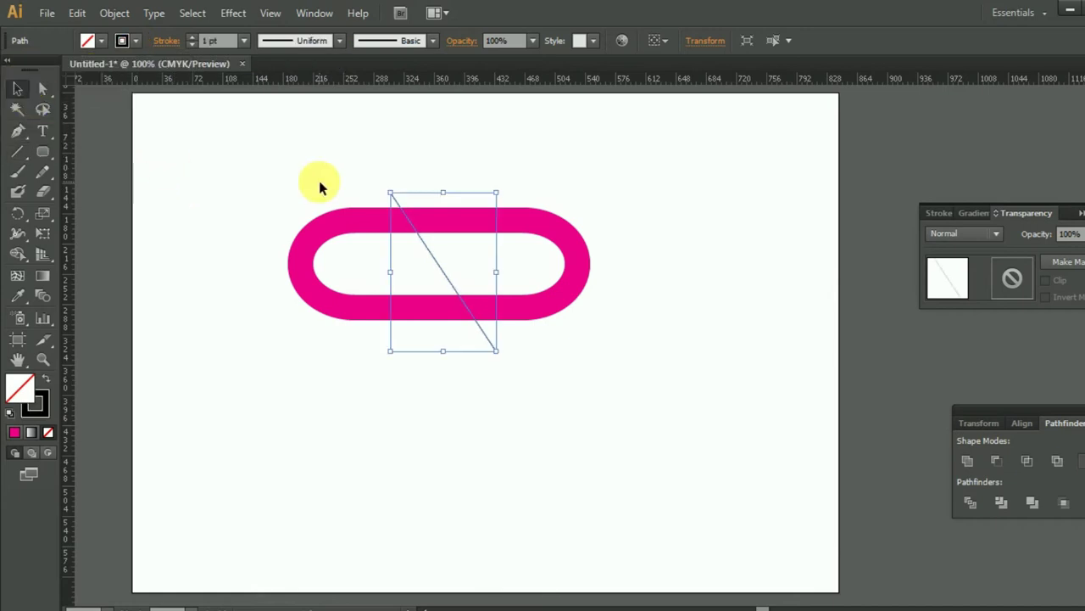
key("Left")
key("Left")
key("Left")
key("Left")
key("Left")
key("Left")
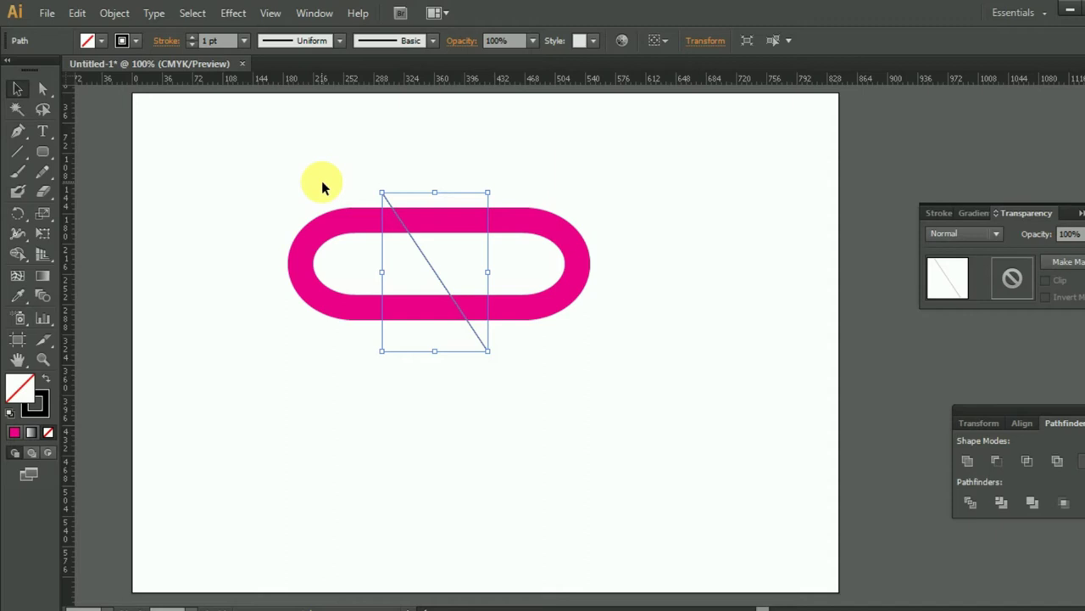
left_click(227, 142)
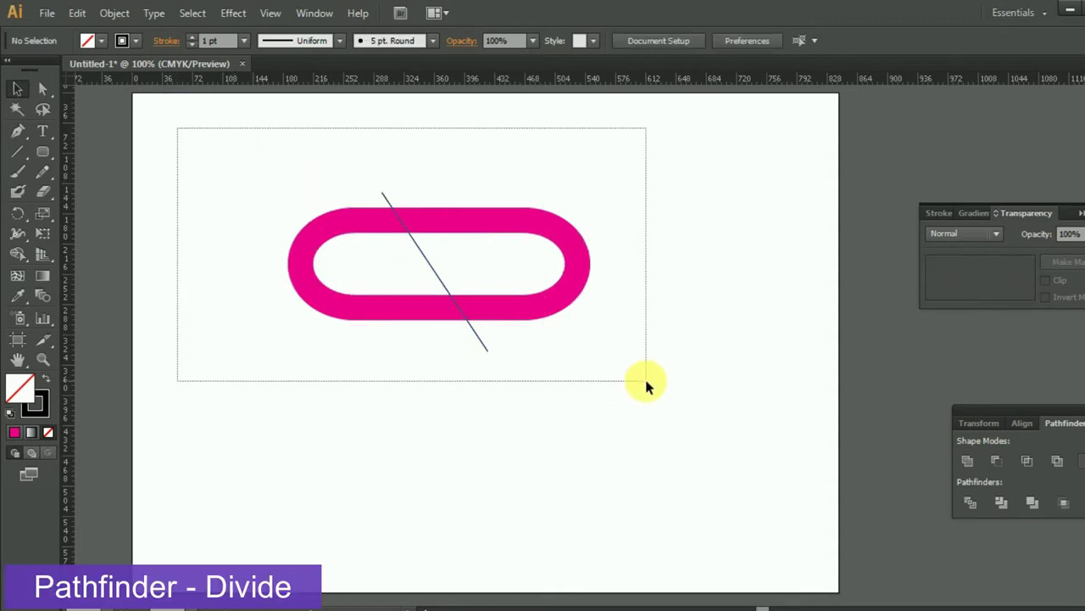
Step: Divide the ring along the line and ungroup the resulting pieces
left_click_drag(177, 128, 647, 381)
left_click(973, 504)
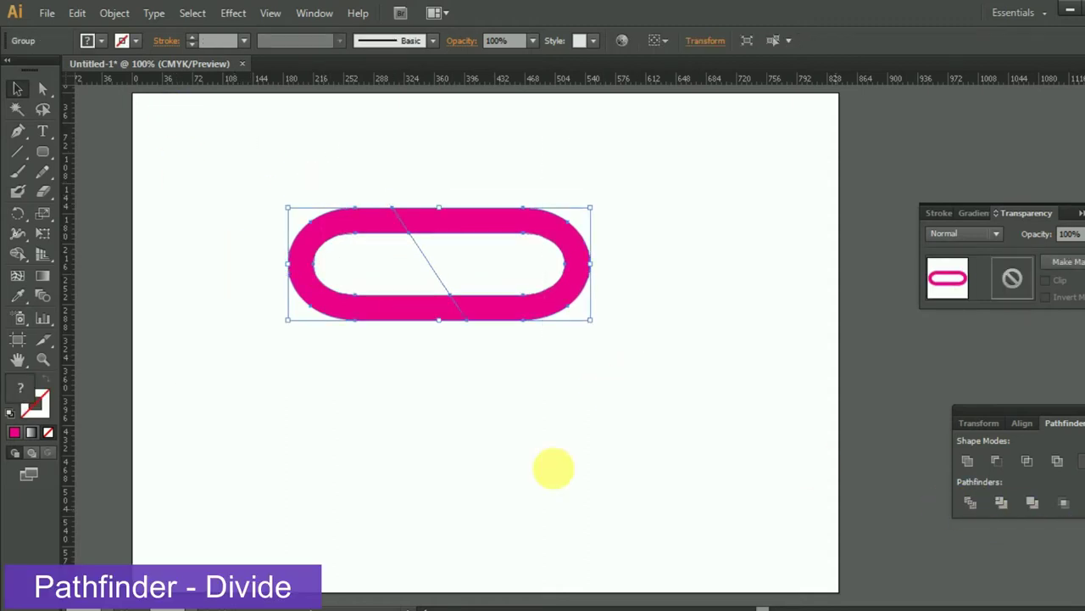
right_click(544, 310)
left_click(596, 409)
left_click(593, 340)
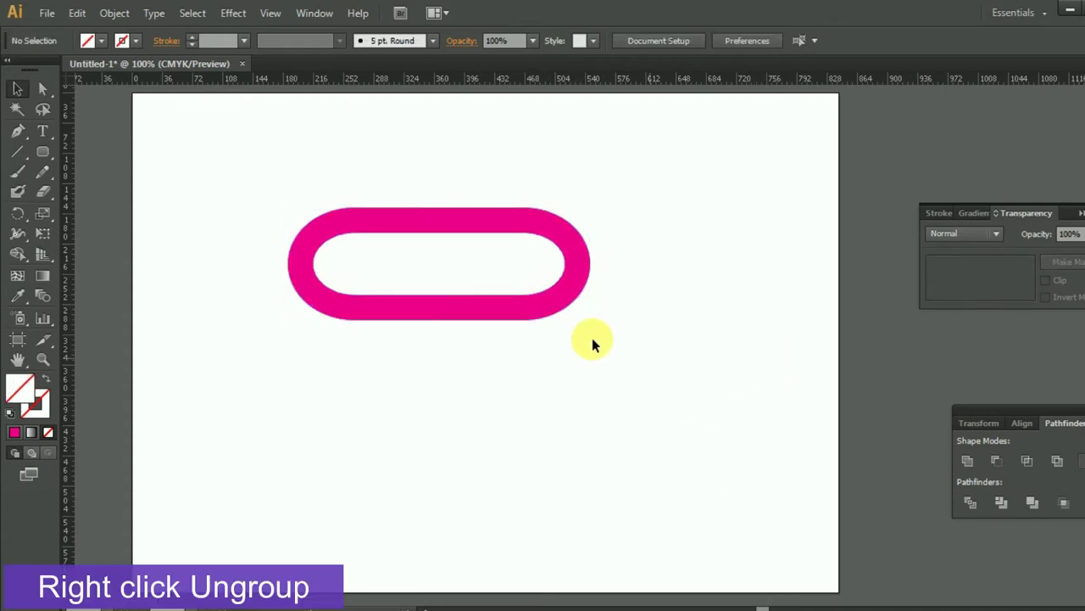
Step: Delete the right arc and leftover outlines, then move the remaining C slightly up
left_click(562, 273)
key("Delete")
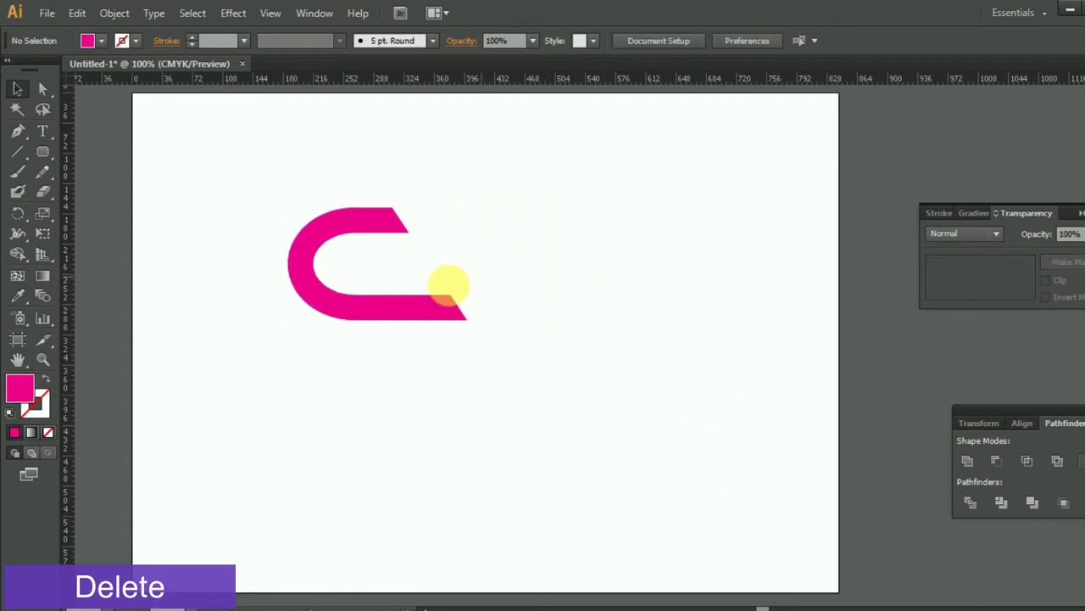
left_click(431, 264)
key("Delete")
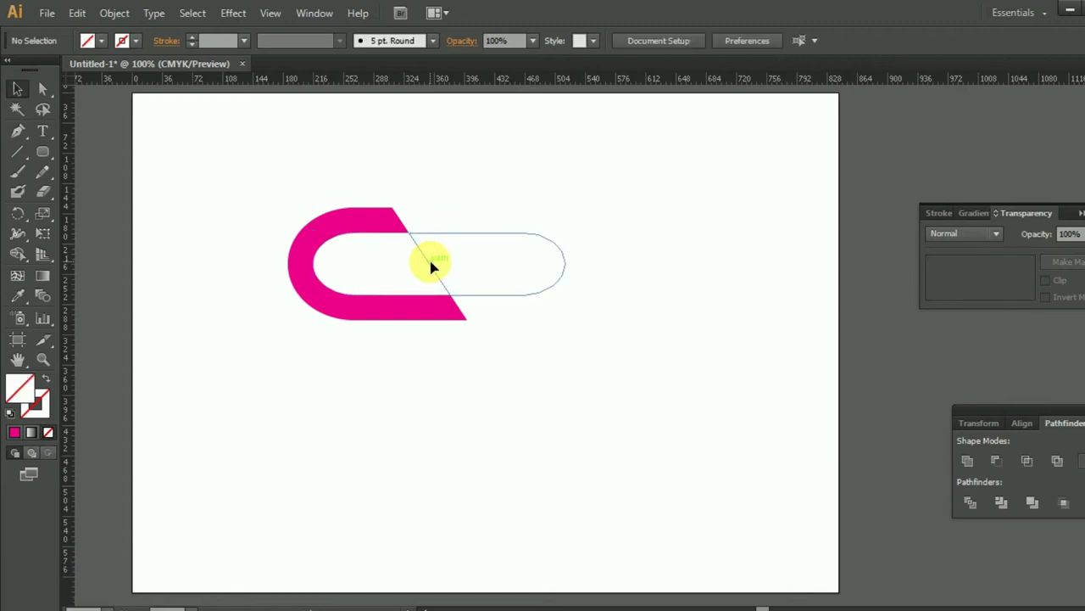
left_click(433, 266)
key("Delete")
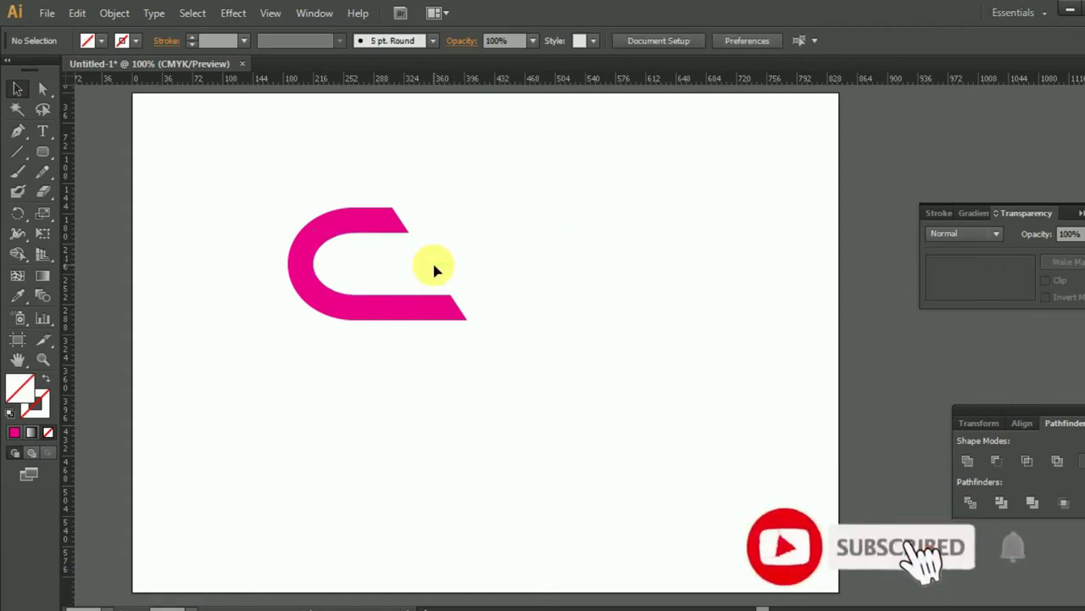
left_click_drag(358, 227, 373, 210)
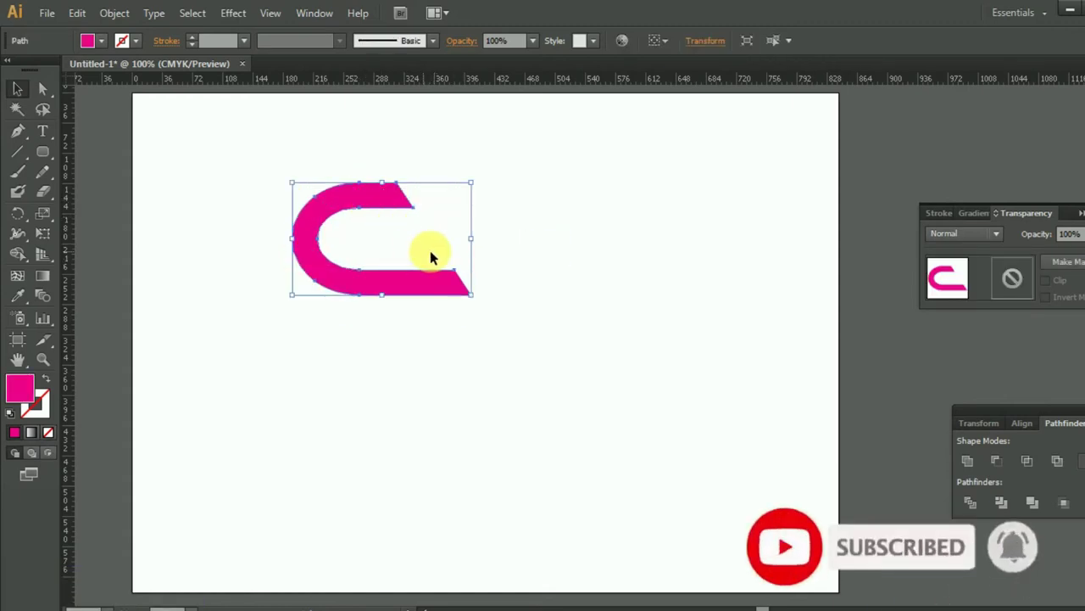
left_click(525, 252)
scroll(433, 297, "up", 1)
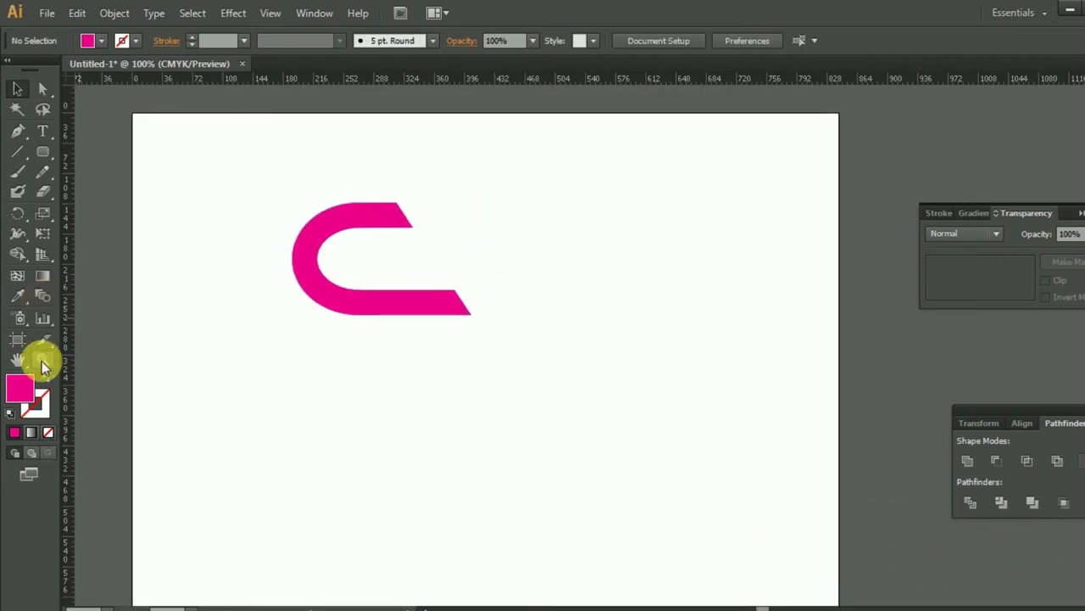
Step: Zoom to 200% and stretch the C shape wider to the right, then shift it left
left_click(43, 360)
left_click(405, 283)
left_click(615, 368)
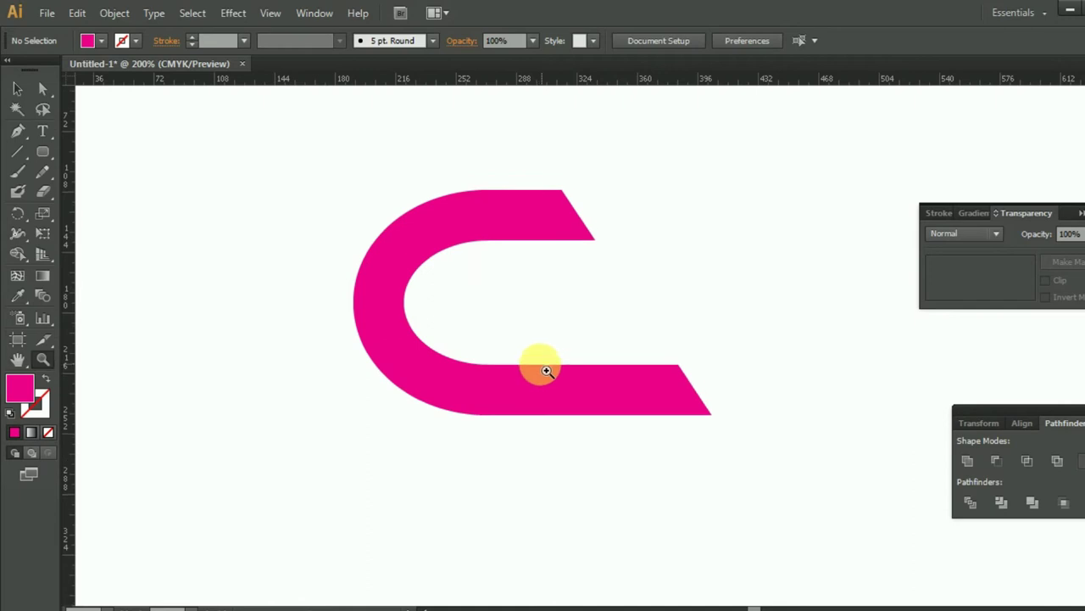
left_click(17, 88)
left_click(373, 245)
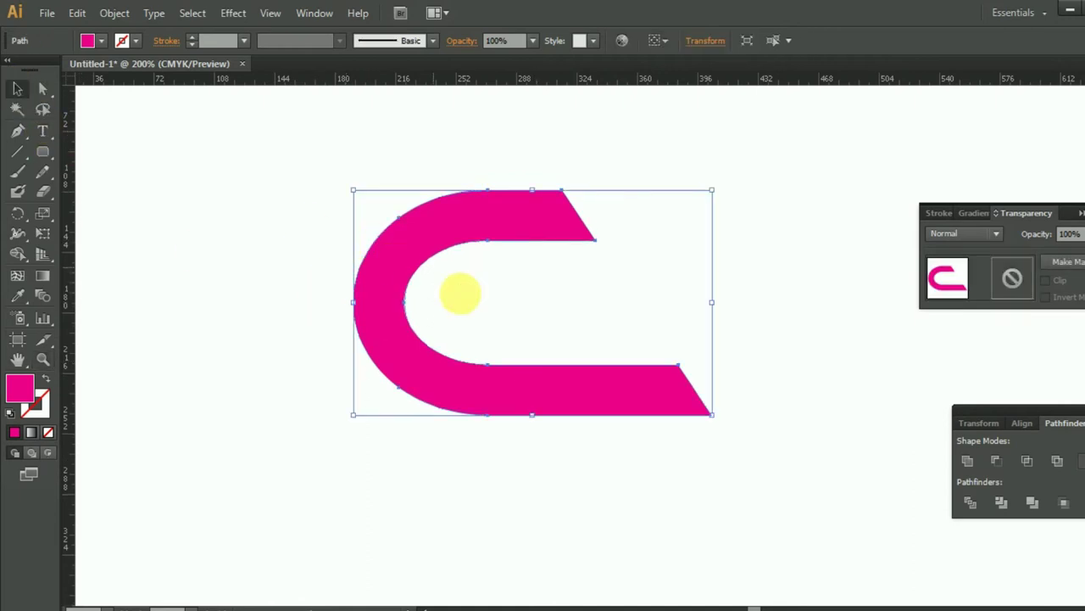
left_click_drag(716, 307, 746, 296)
left_click_drag(484, 209, 453, 386)
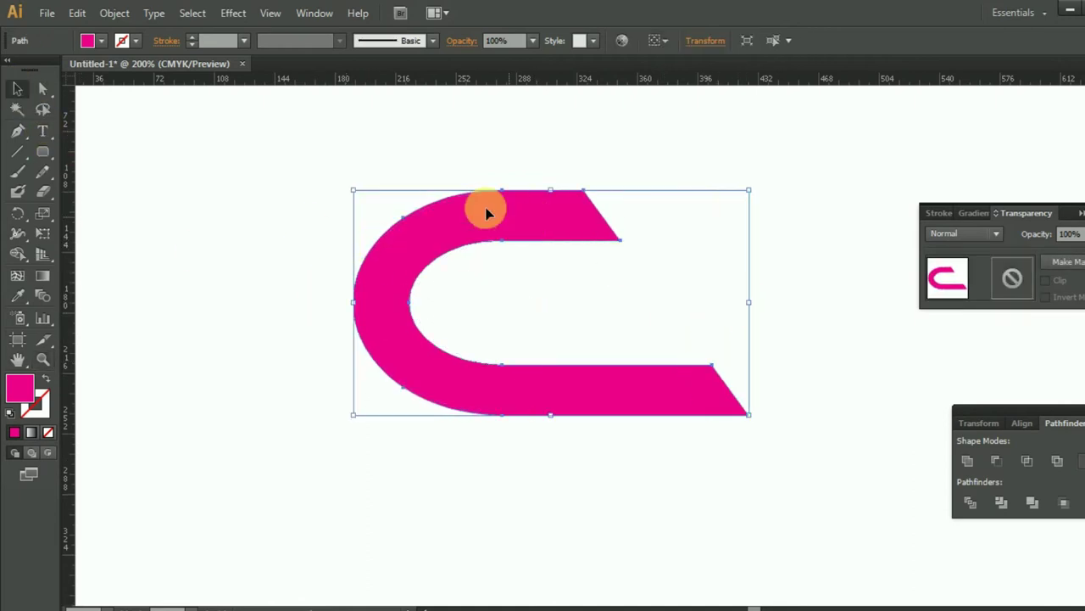
left_click(43, 157)
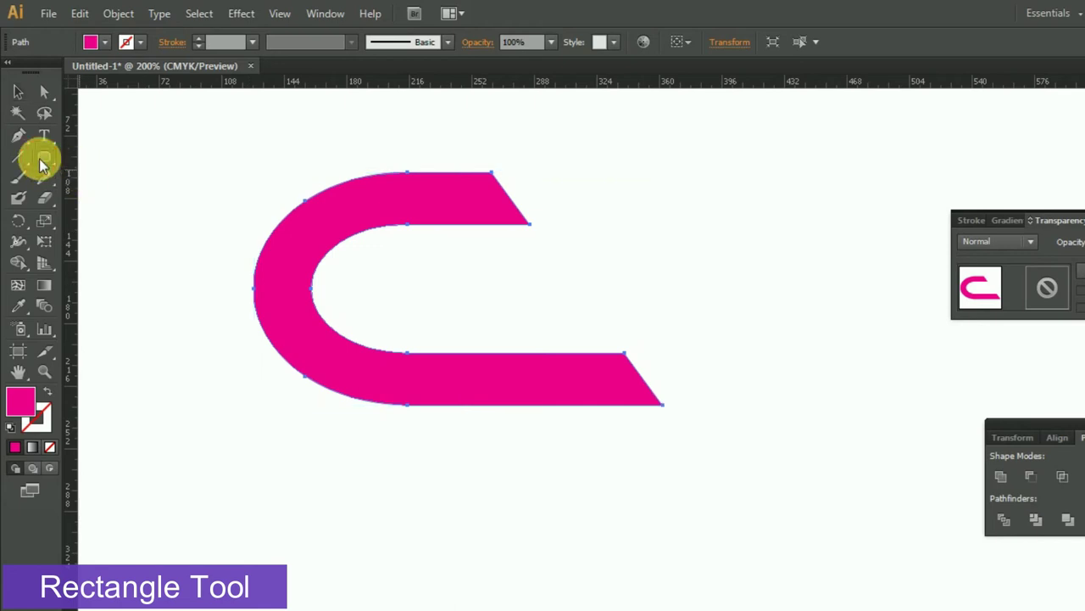
Step: Draw a tall thin rectangle with white fill and black outline
left_click(78, 161)
left_click_drag(765, 163, 784, 444)
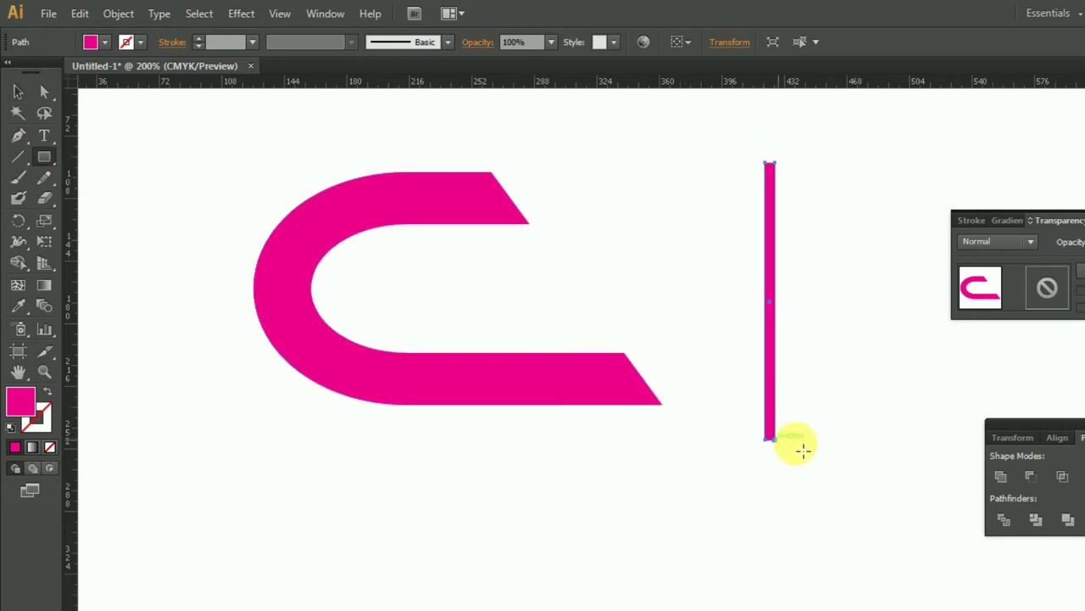
left_click(140, 43)
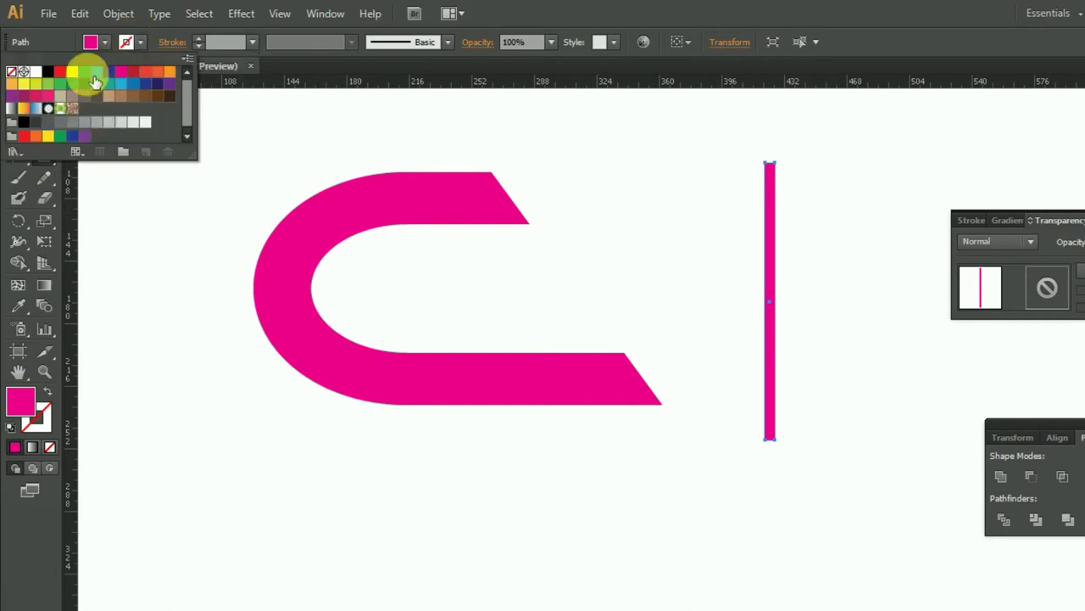
left_click(36, 72)
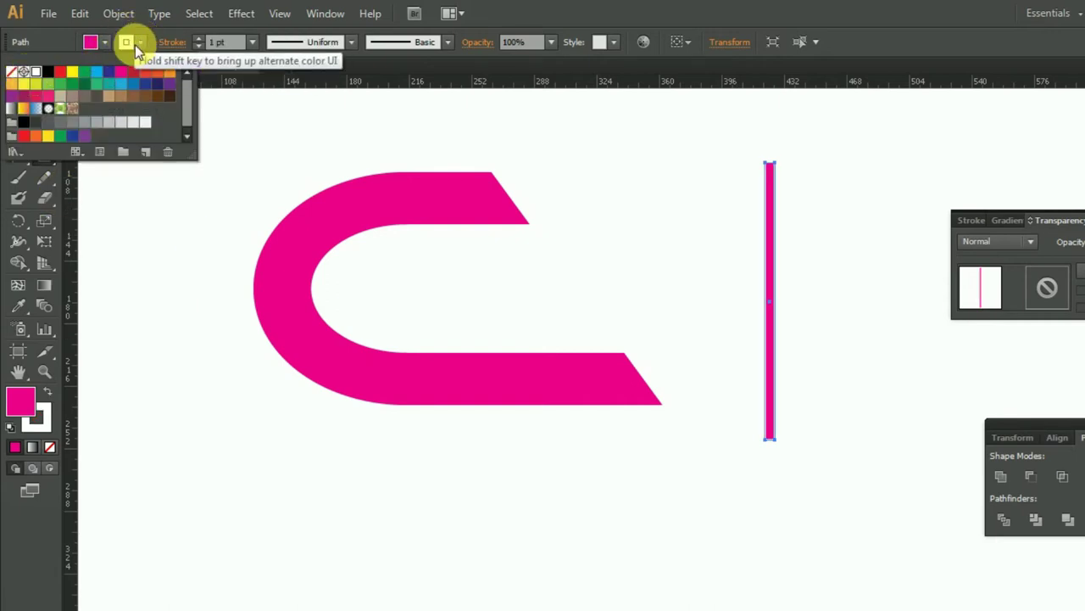
left_click(140, 41)
left_click(50, 75)
left_click(104, 41)
left_click(36, 73)
left_click(634, 218)
Step: Rotate the bar to about 34° and position it crossing both arms of the C
left_click(18, 91)
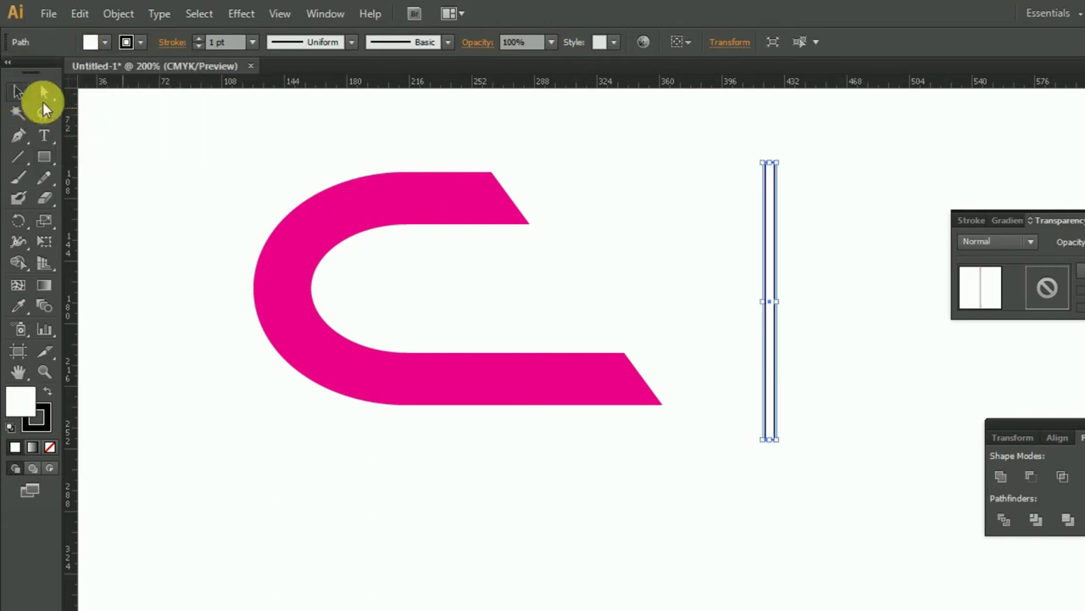
left_click_drag(775, 257, 656, 257)
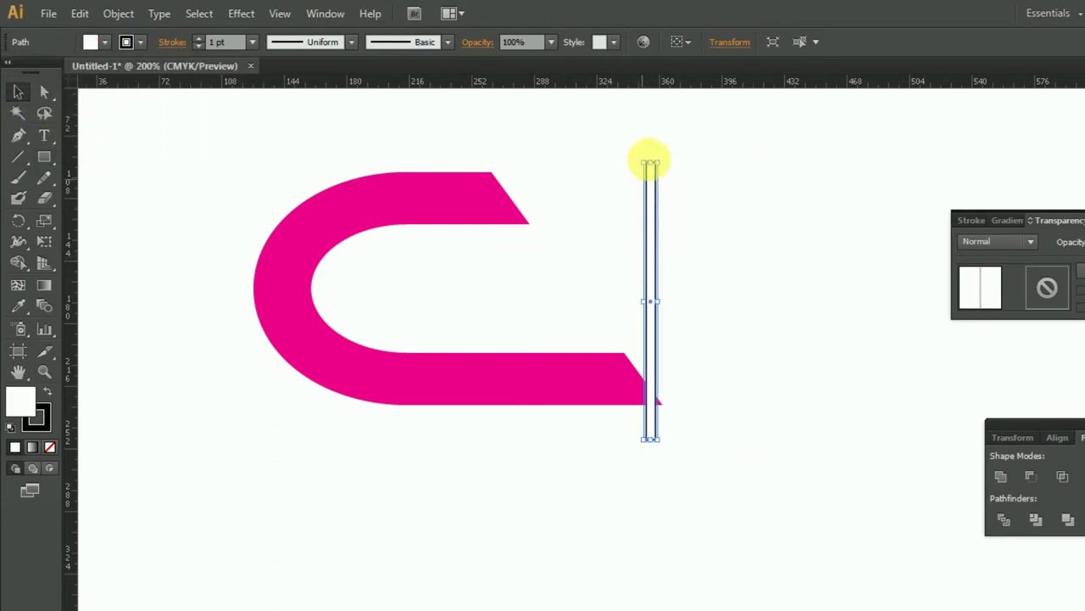
left_click_drag(640, 155, 574, 188)
left_click_drag(631, 285, 586, 263)
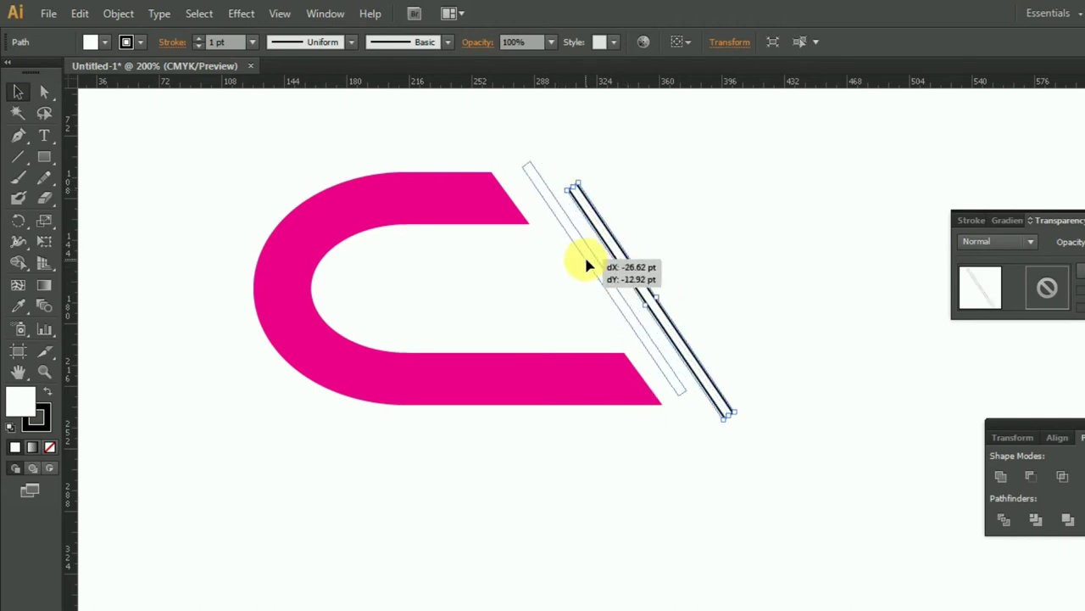
left_click_drag(547, 156, 539, 161)
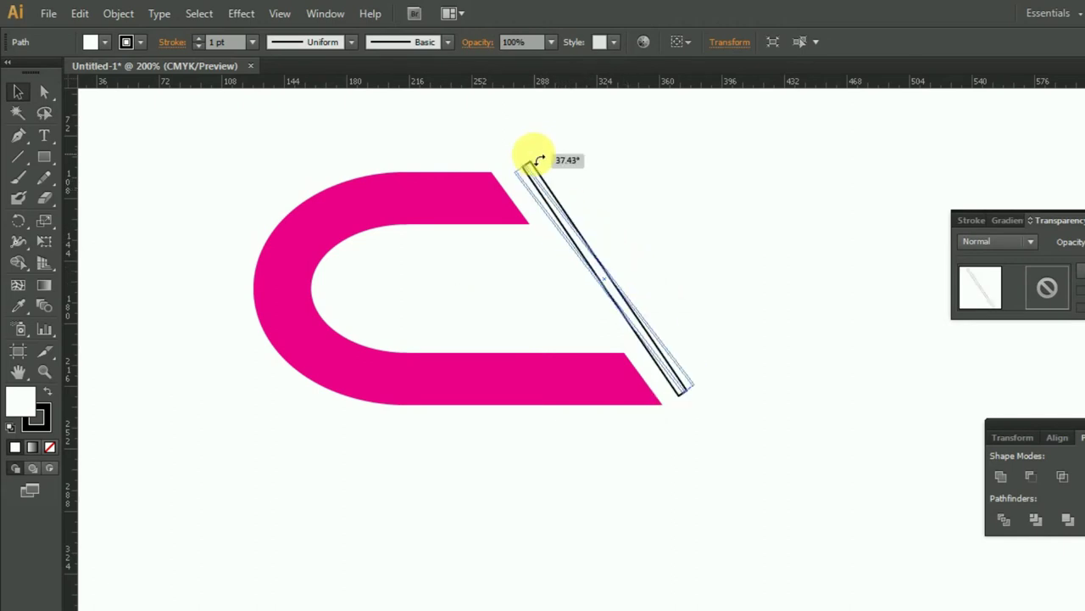
left_click_drag(540, 161, 540, 162)
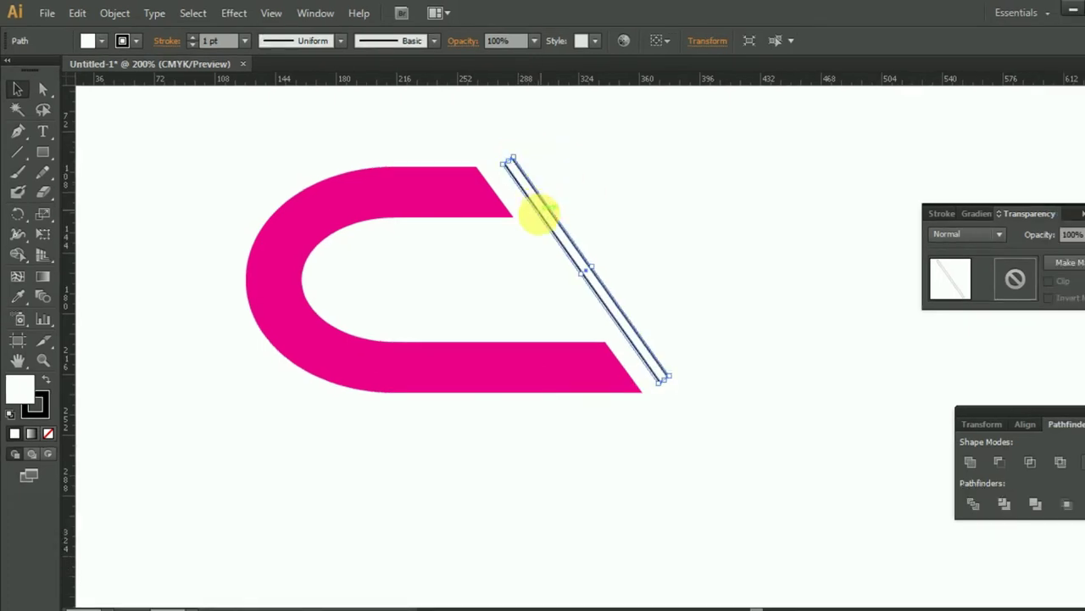
left_click_drag(540, 215, 459, 228)
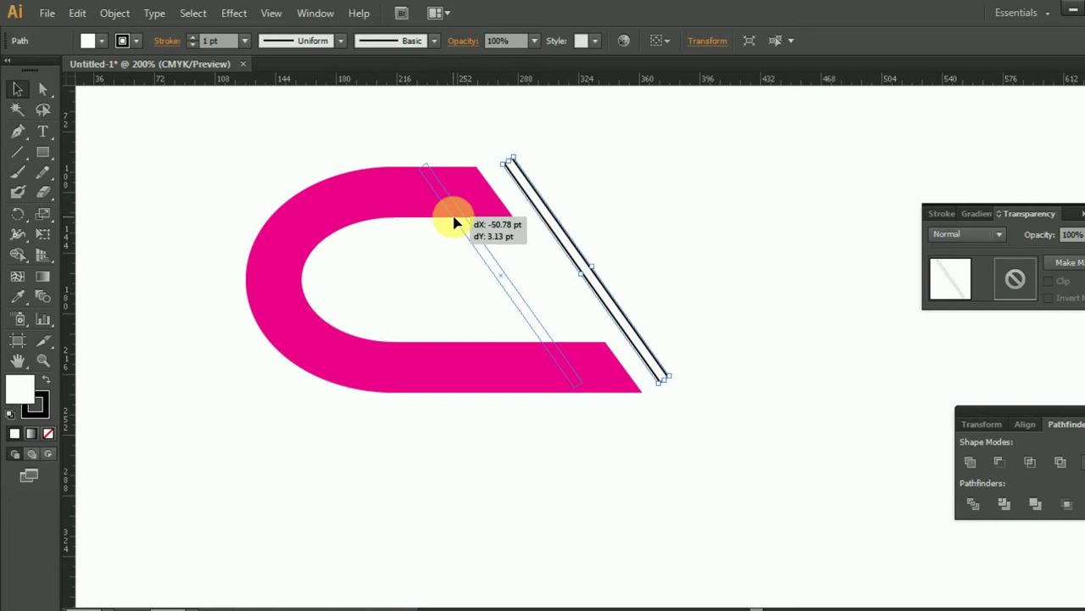
left_click_drag(458, 229, 450, 218)
left_click_drag(573, 372, 619, 419)
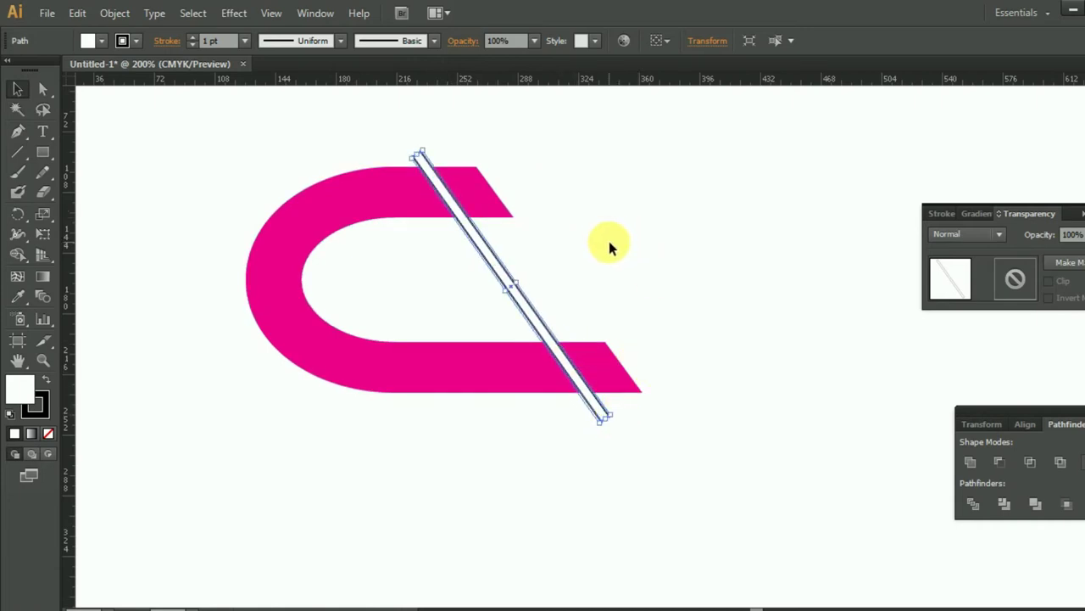
Step: Alt-drag a duplicate bar beside the original and select the C with both bars
left_click(547, 344)
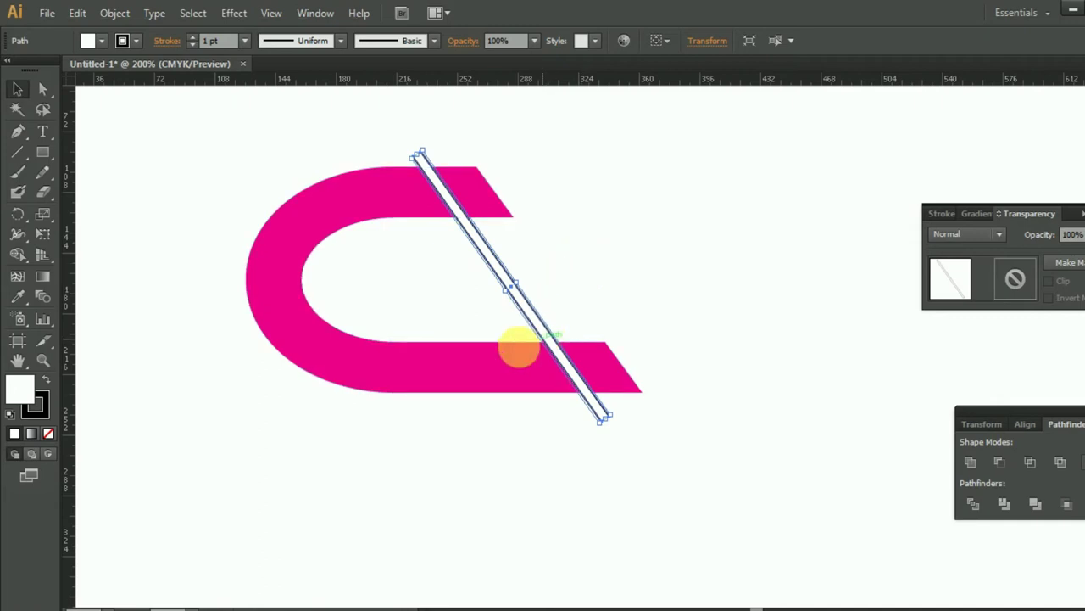
left_click_drag(519, 347, 510, 345)
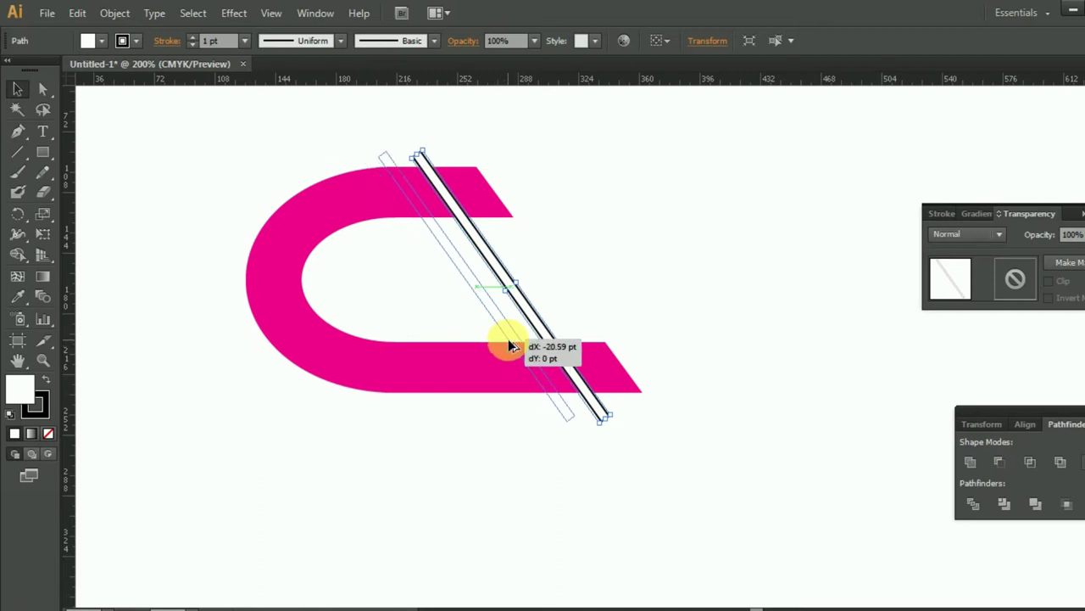
left_click_drag(510, 346, 510, 345)
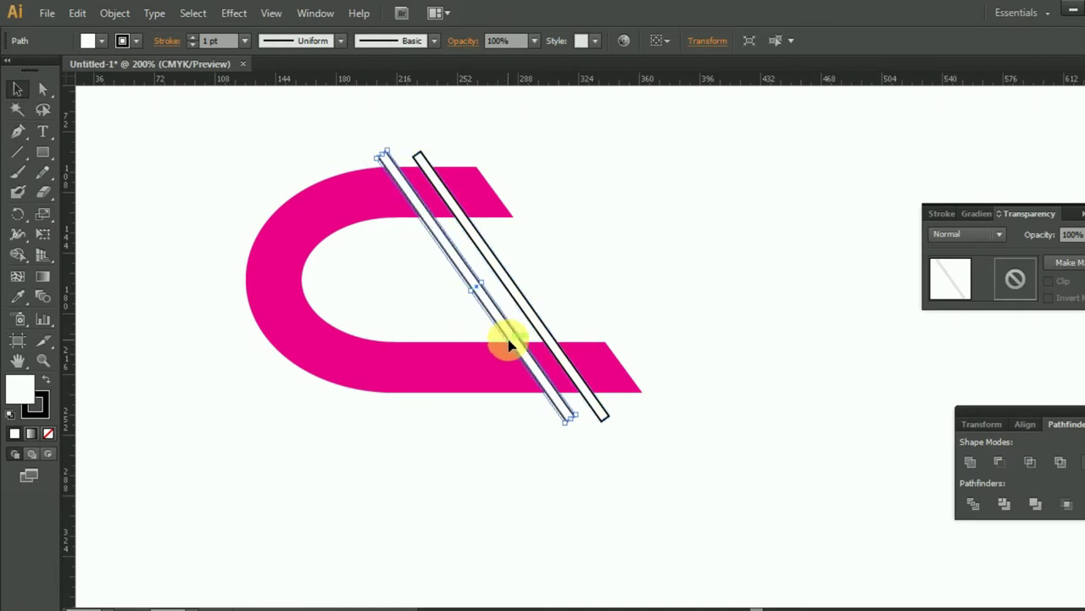
left_click(715, 316)
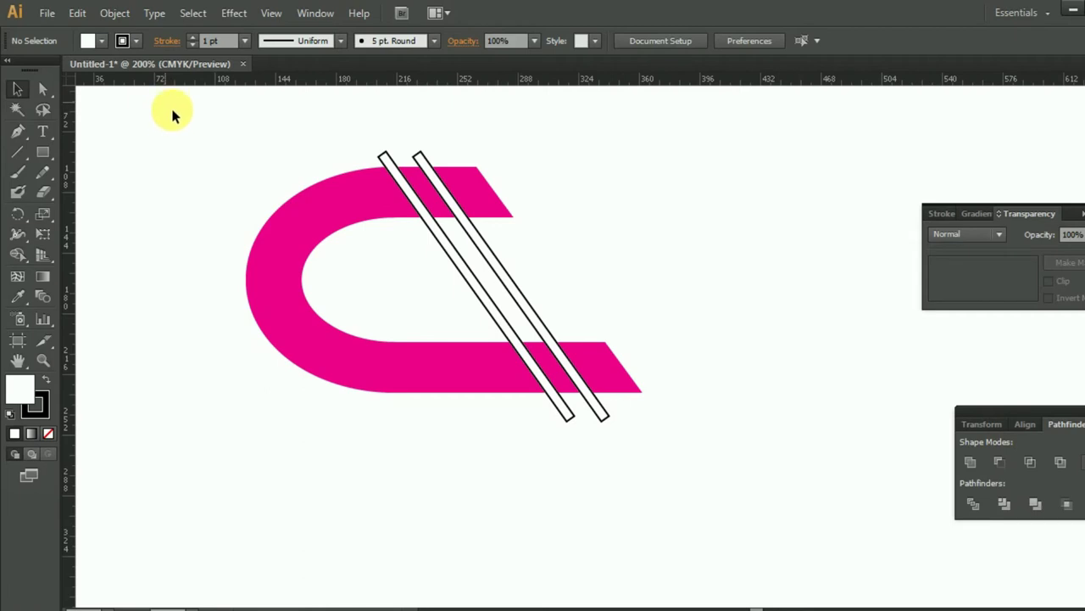
left_click_drag(172, 113, 679, 444)
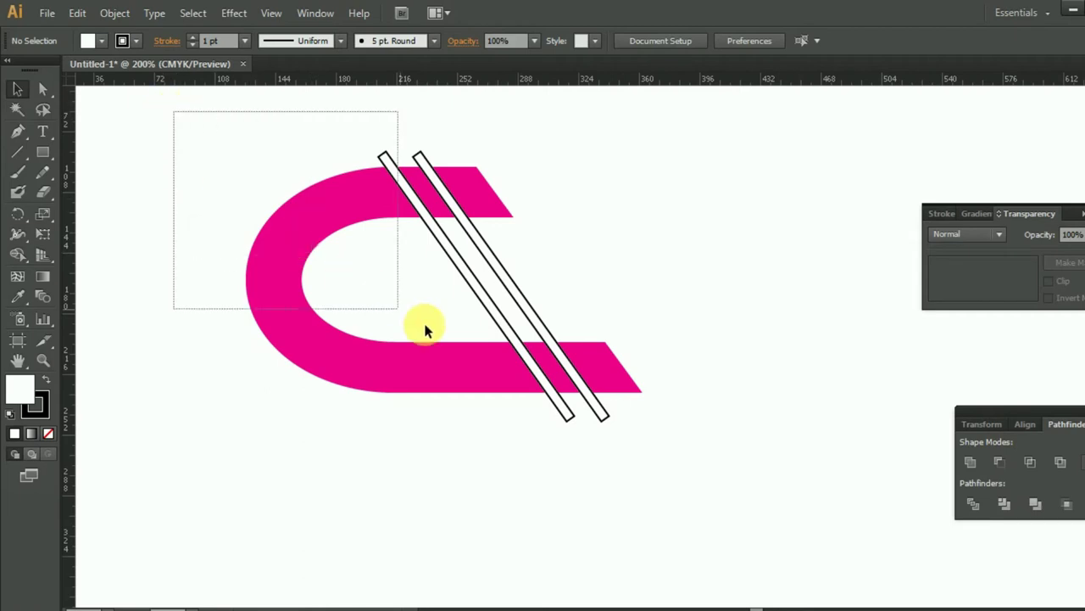
Step: Cut the bars out of the C with Minus Front and ungroup the pieces
left_click(1001, 466)
left_click(772, 429)
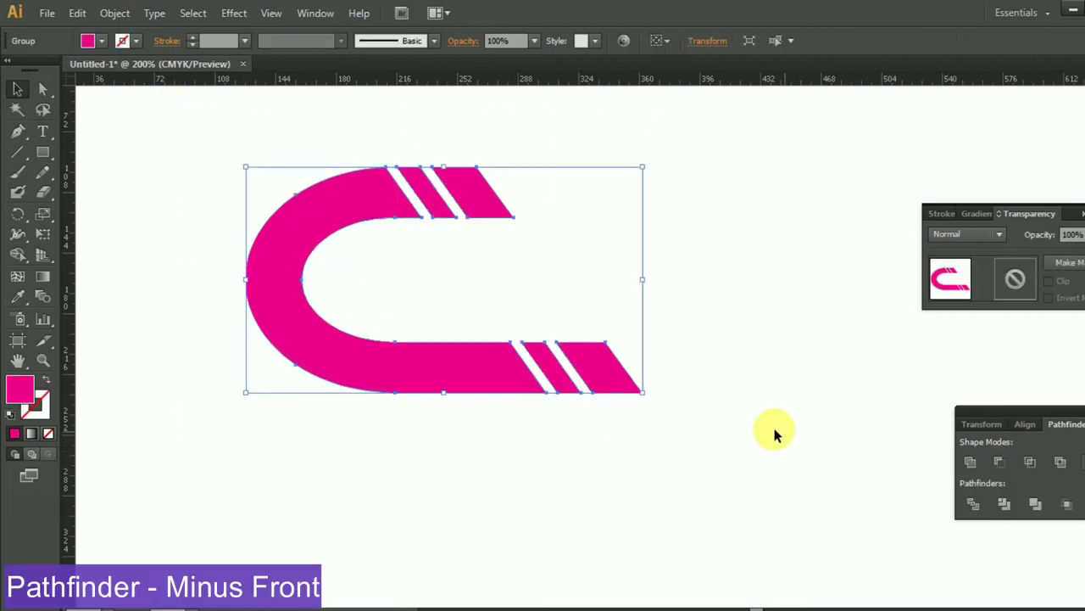
left_click(616, 381)
right_click(613, 378)
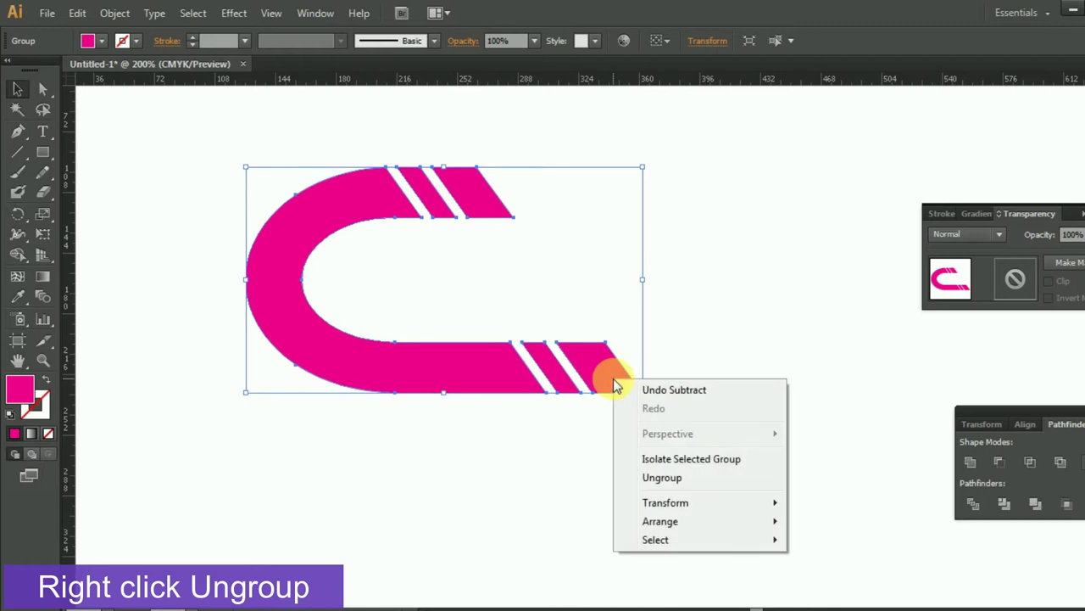
left_click(673, 478)
left_click(788, 358)
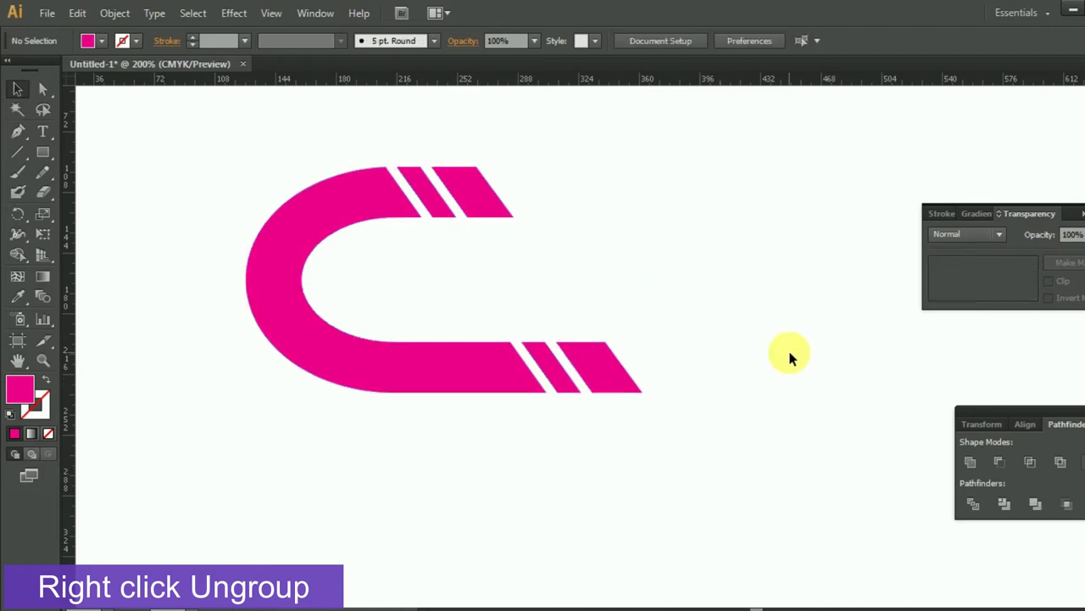
Step: Colour the upper-right and lower-right stripe pieces CMYK Red
left_click(490, 188)
left_click(88, 41)
left_click(62, 73)
left_click(625, 400)
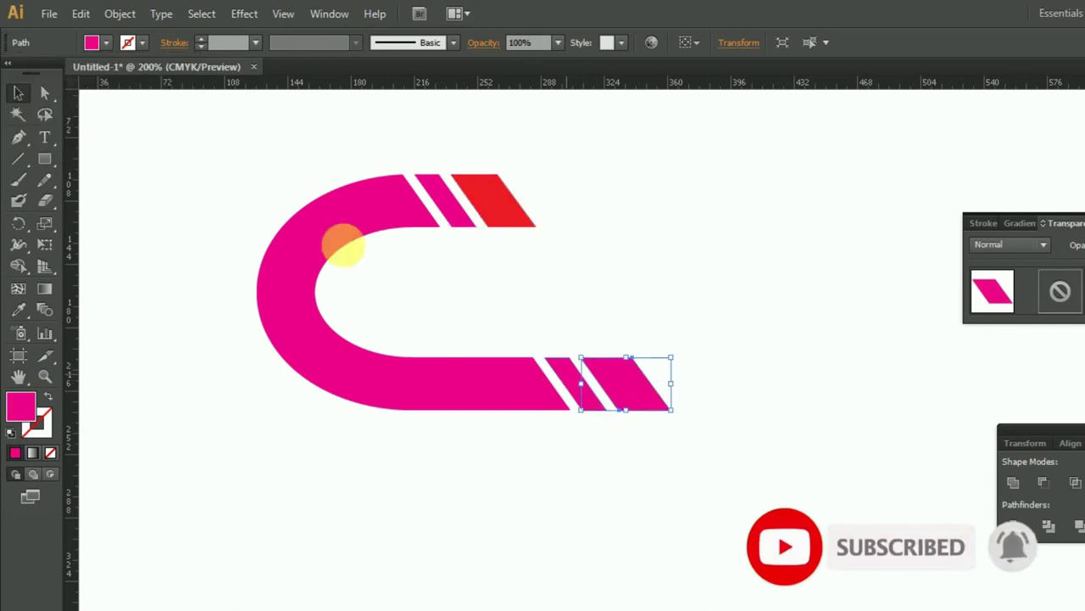
left_click(93, 42)
left_click(65, 76)
Step: Colour the upper and lower inner stripes green
left_click(93, 41)
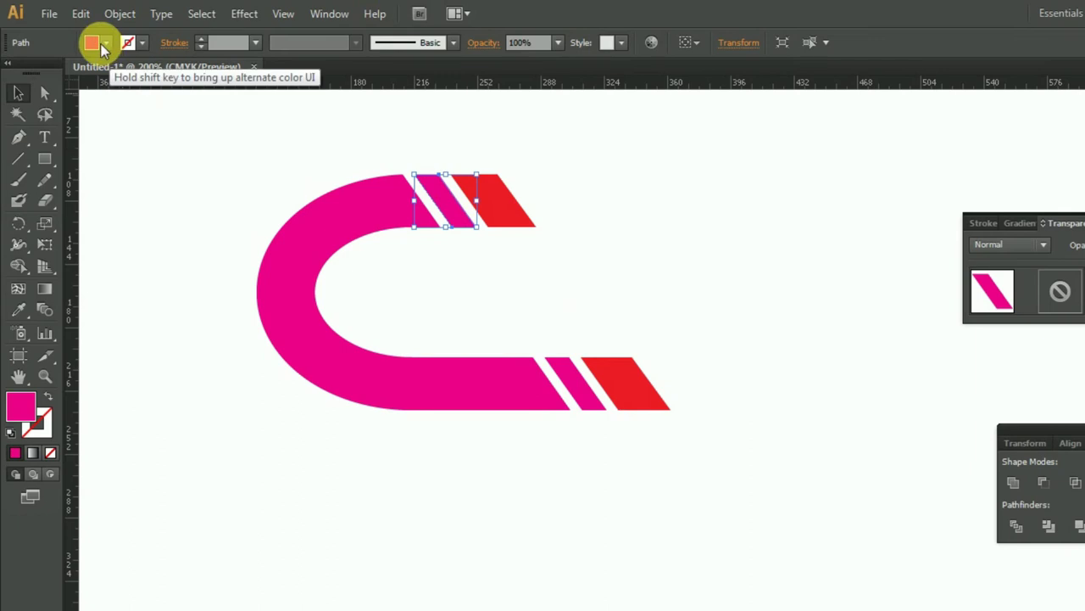
left_click(101, 79)
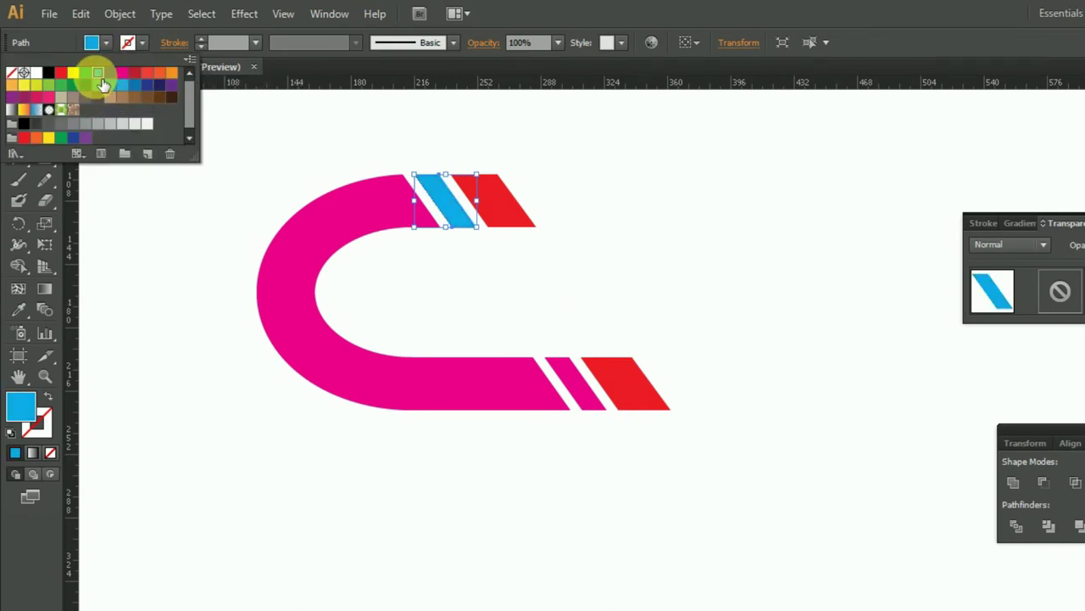
left_click(95, 74)
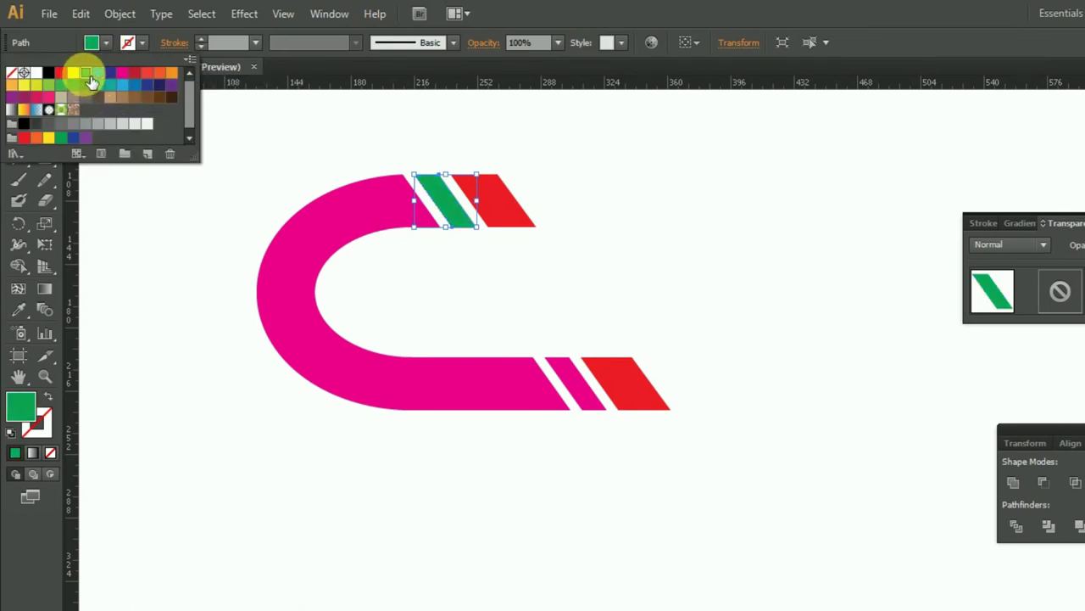
left_click(565, 372)
double_click(565, 371)
left_click(53, 103)
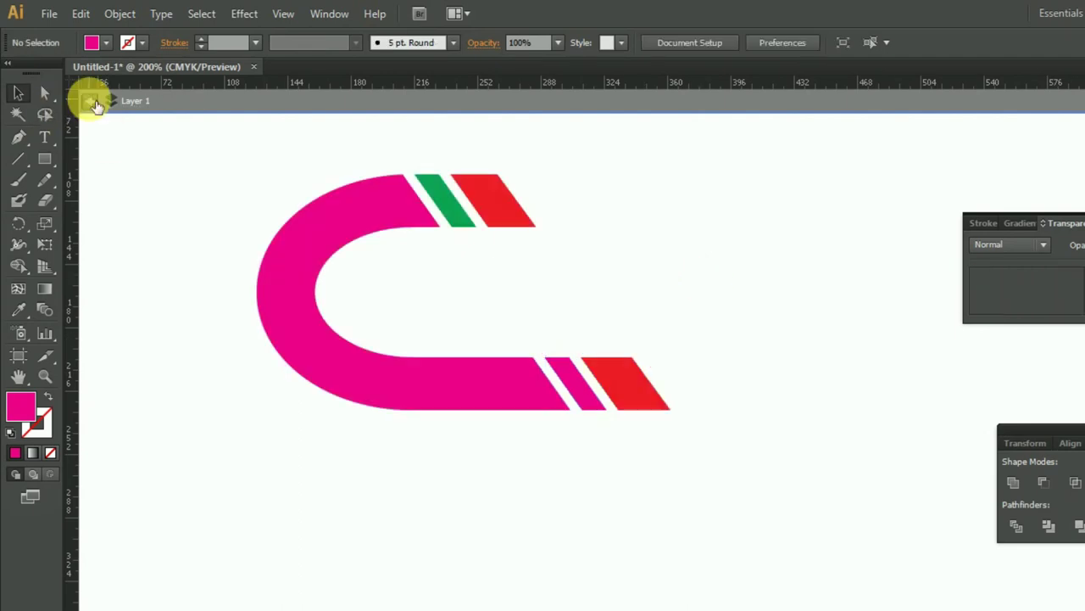
left_click(360, 278)
left_click(584, 389)
left_click(91, 42)
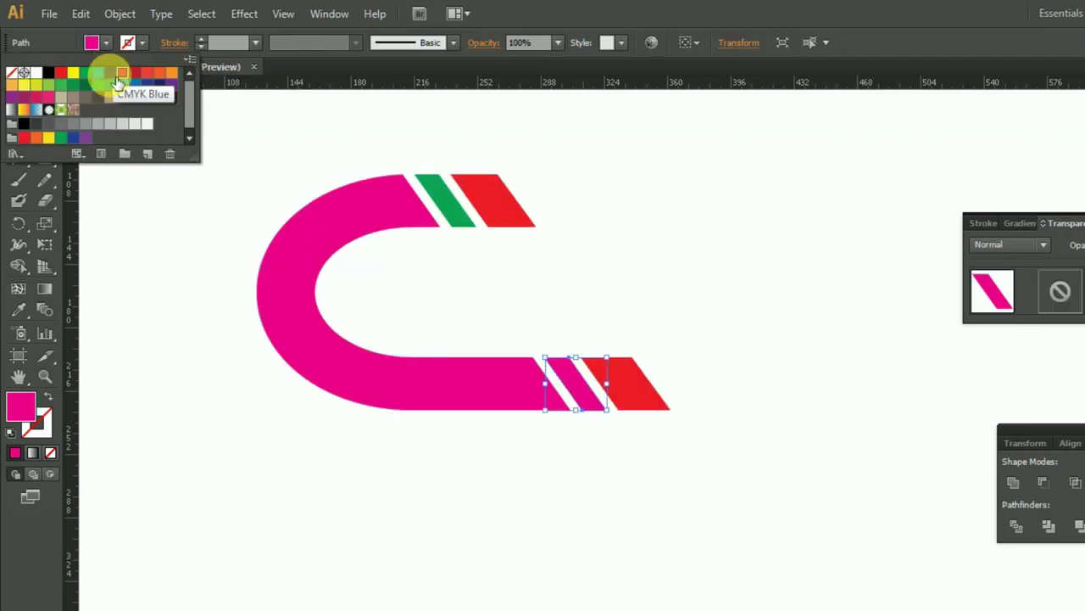
left_click(90, 82)
left_click(452, 472)
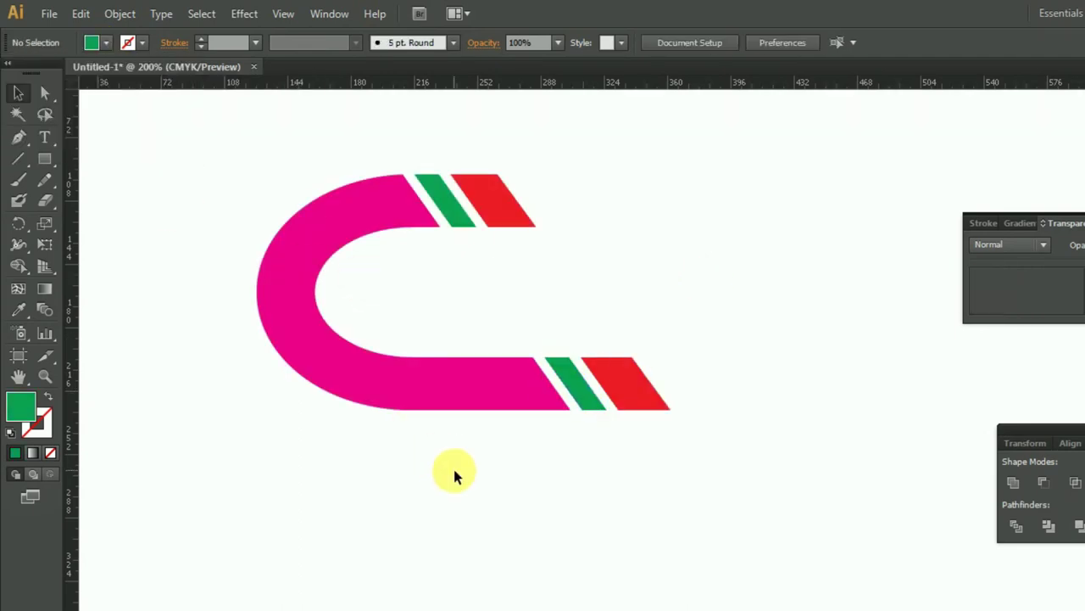
Step: Zoom out and type the text COMPANY NAME on the artboard
left_click(44, 373)
left_click(399, 327, "alt")
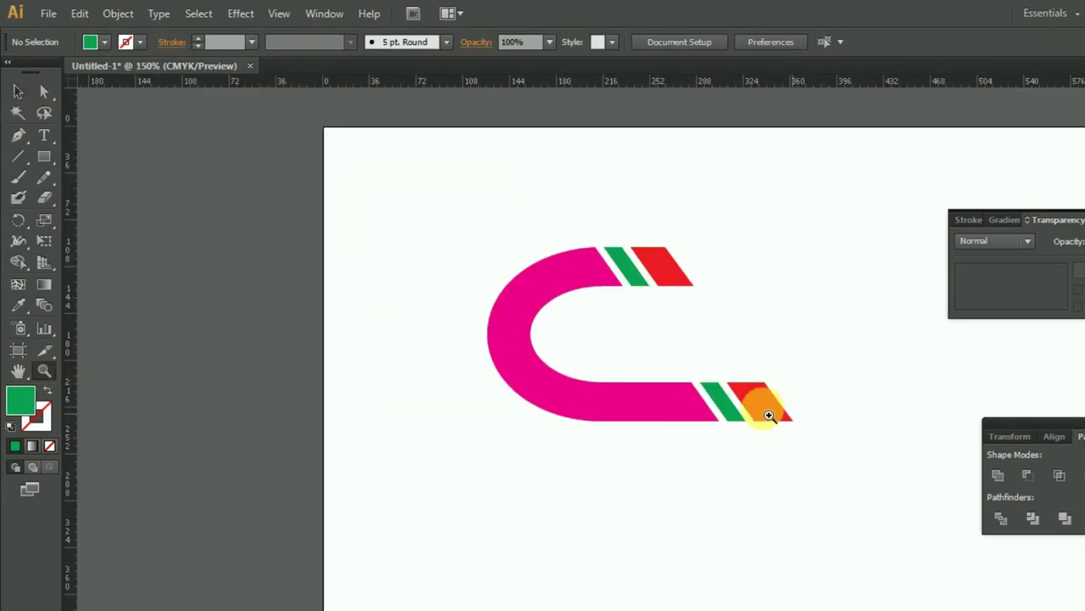
left_click(678, 371, "alt")
scroll(616, 367, "down", 2)
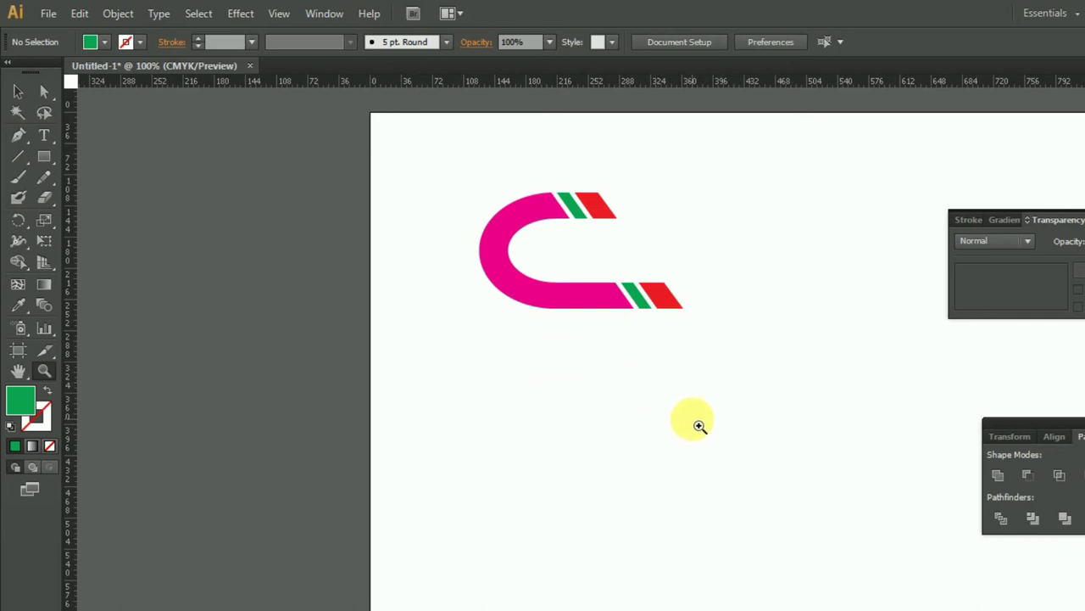
left_click_drag(699, 426, 573, 434)
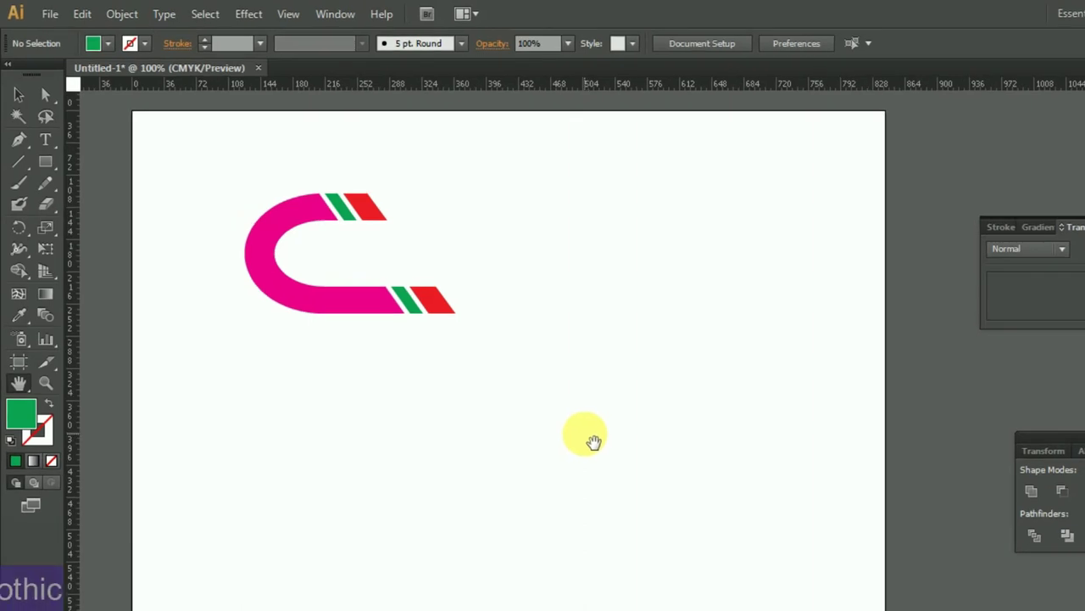
key("t")
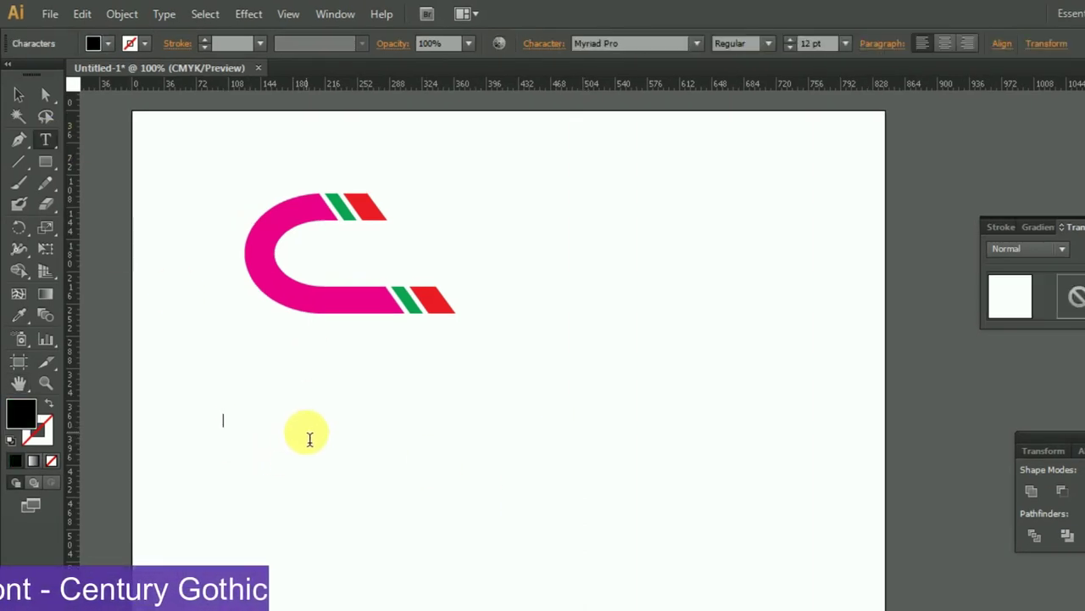
type("co")
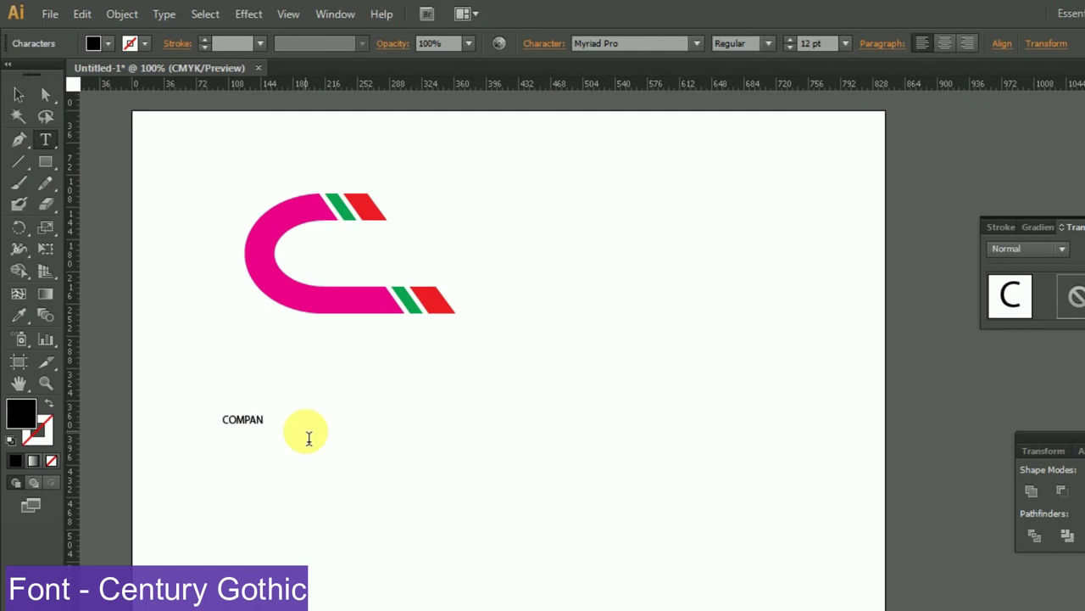
type(" NAME")
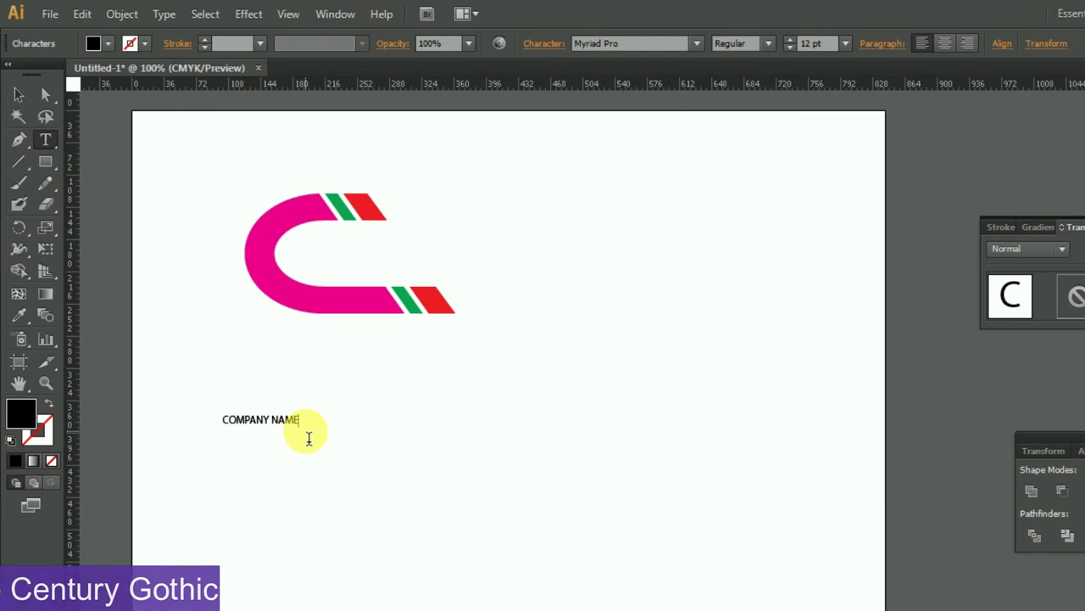
left_click(19, 95)
Step: Set COMPANY NAME to Century Gothic Bold 36 pt and place it beneath the C logo
left_click(640, 44)
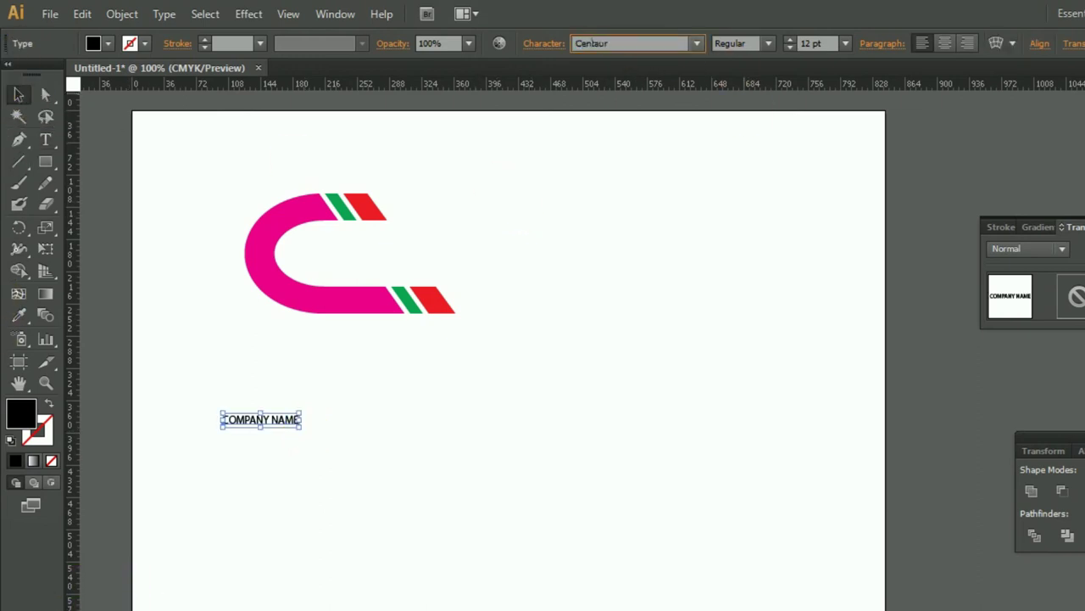
key("Return")
left_click(636, 44)
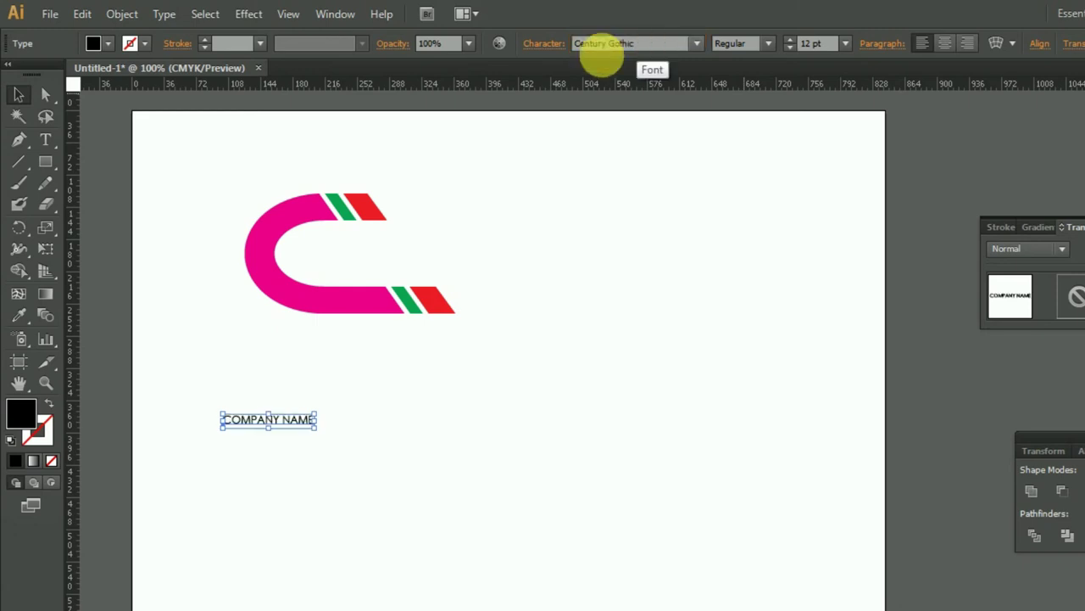
left_click(765, 47)
left_click(748, 100)
left_click(846, 50)
left_click(868, 303)
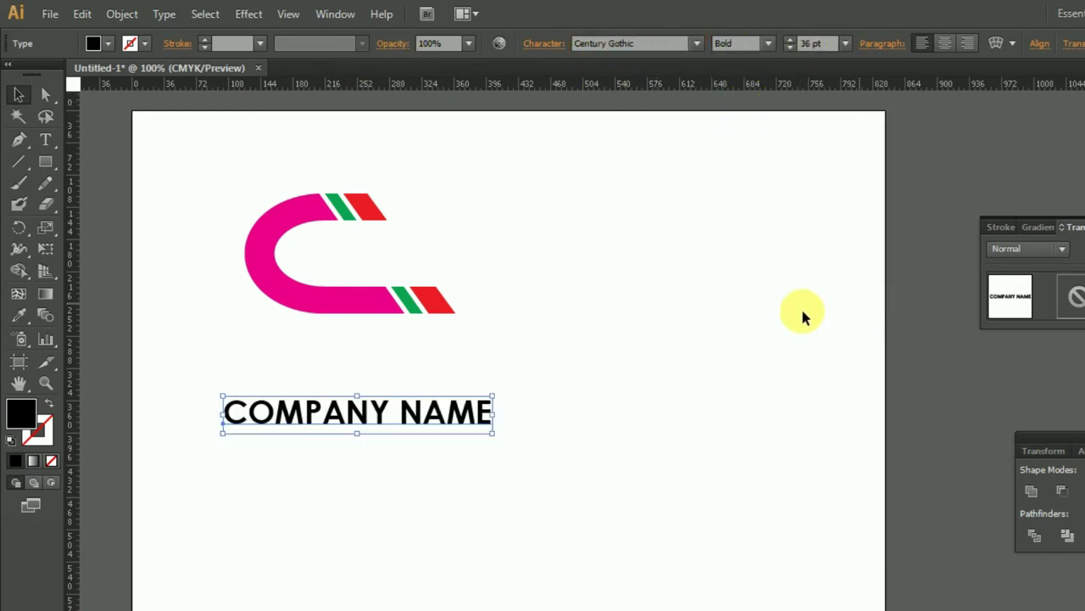
left_click_drag(314, 383, 314, 317)
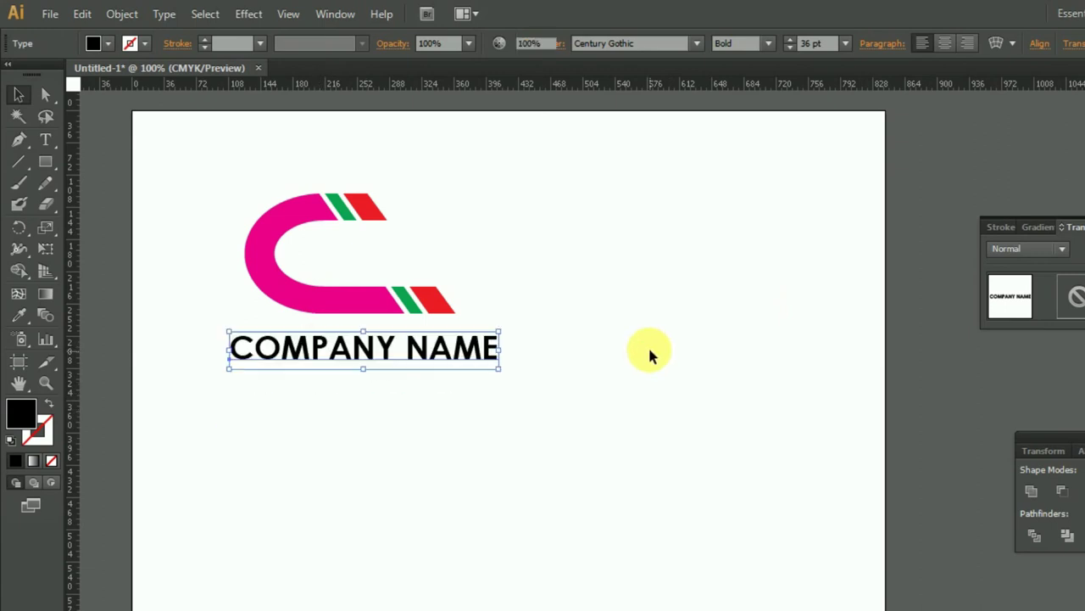
left_click(415, 413)
left_click(42, 128)
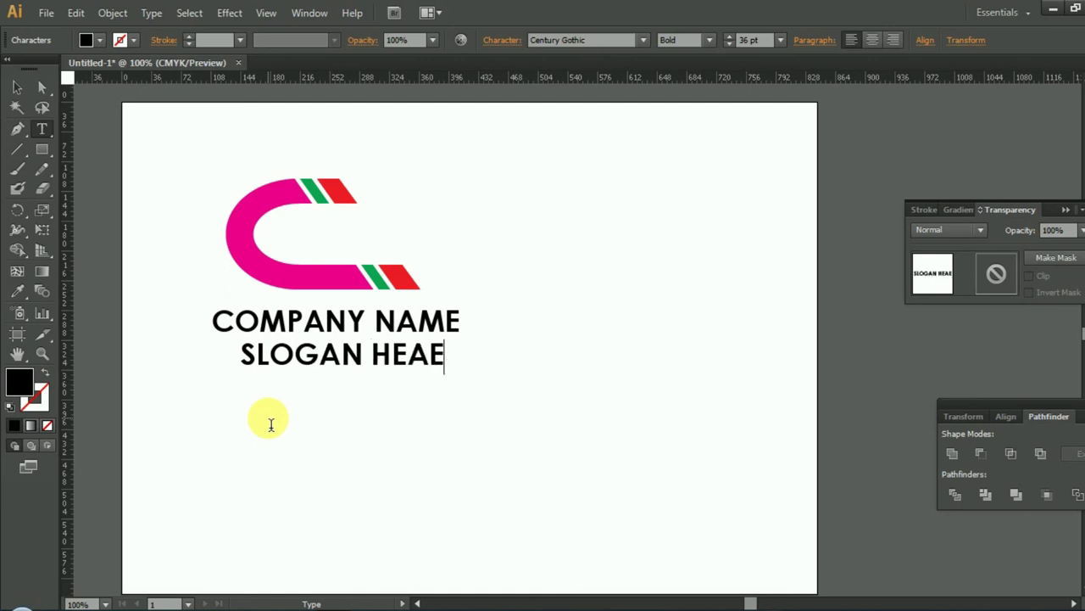
Step: Set the slogan text to Regular weight with 300 tracking
left_click(15, 87)
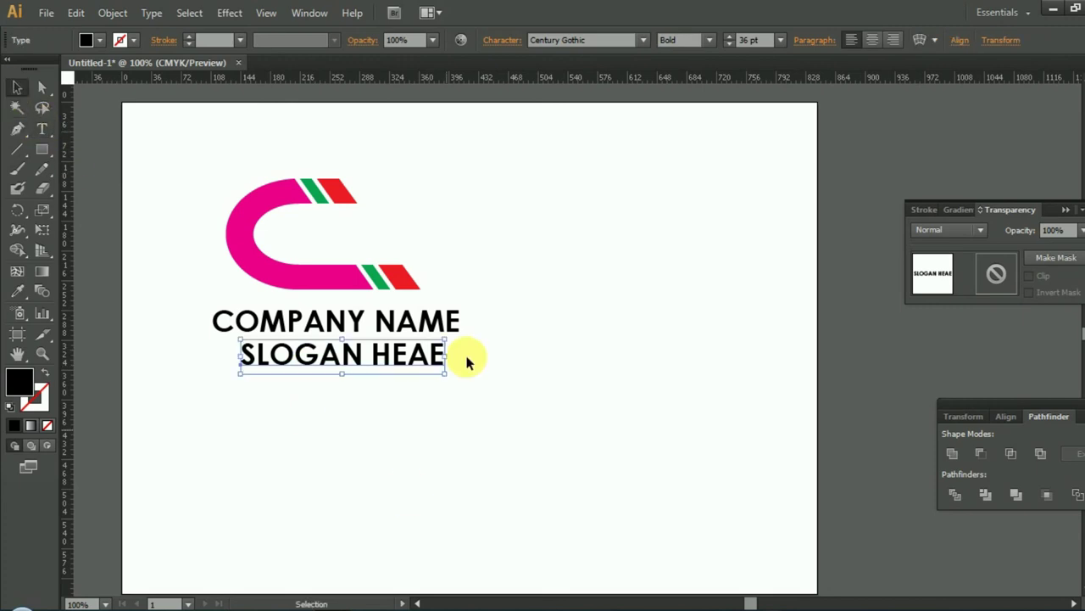
left_click(714, 42)
left_click(703, 84)
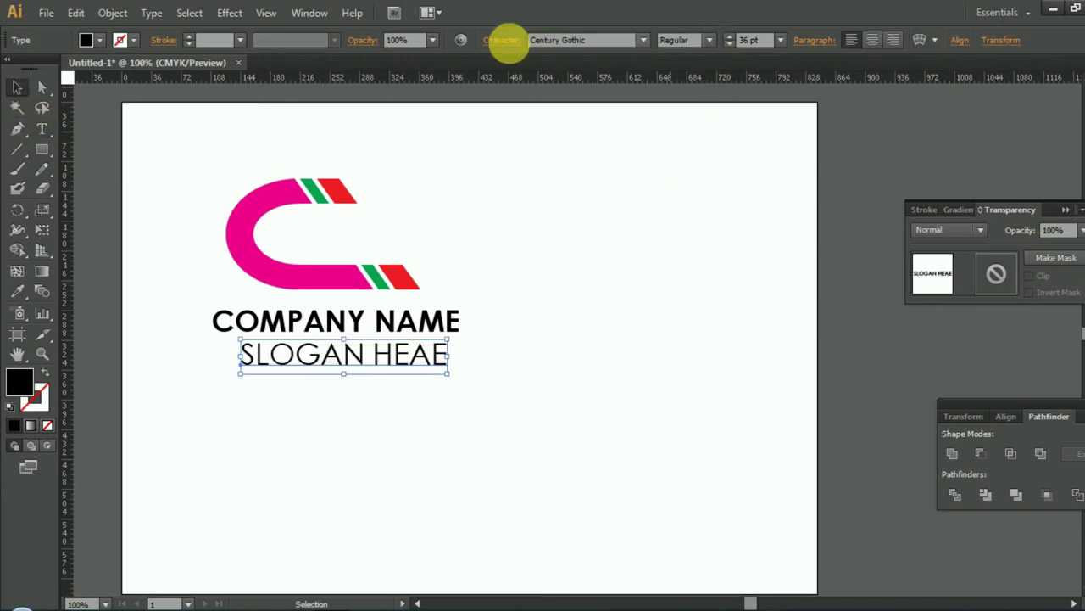
left_click(507, 39)
left_click(485, 138)
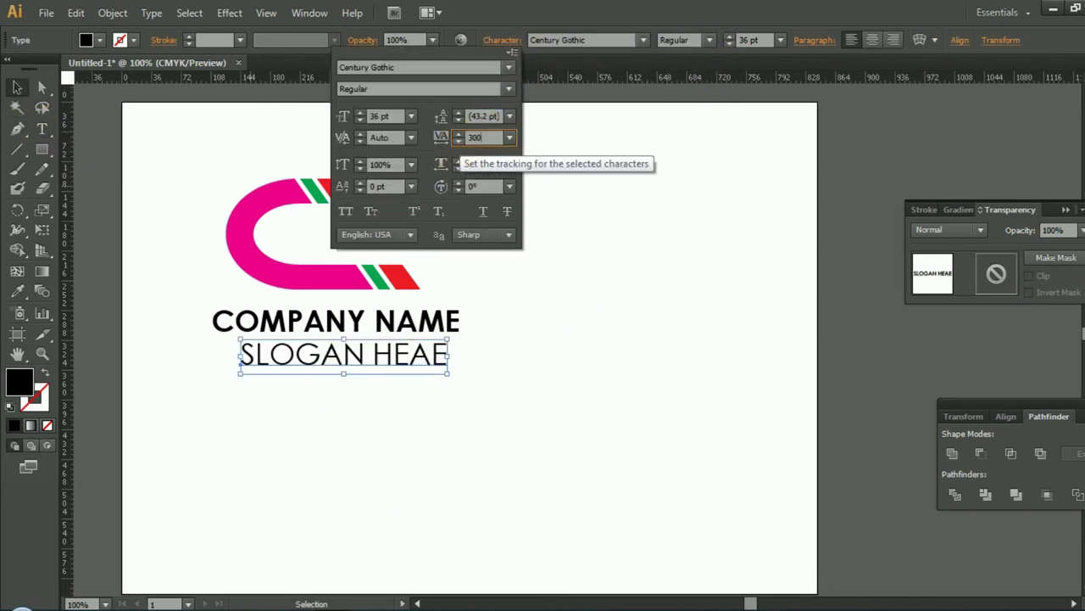
key("Return")
Step: Resize the slogan to 24 pt, centre it under COMPANY NAME, and select the whole logo
left_click(415, 323)
left_click(401, 361)
left_click_drag(401, 357, 352, 352)
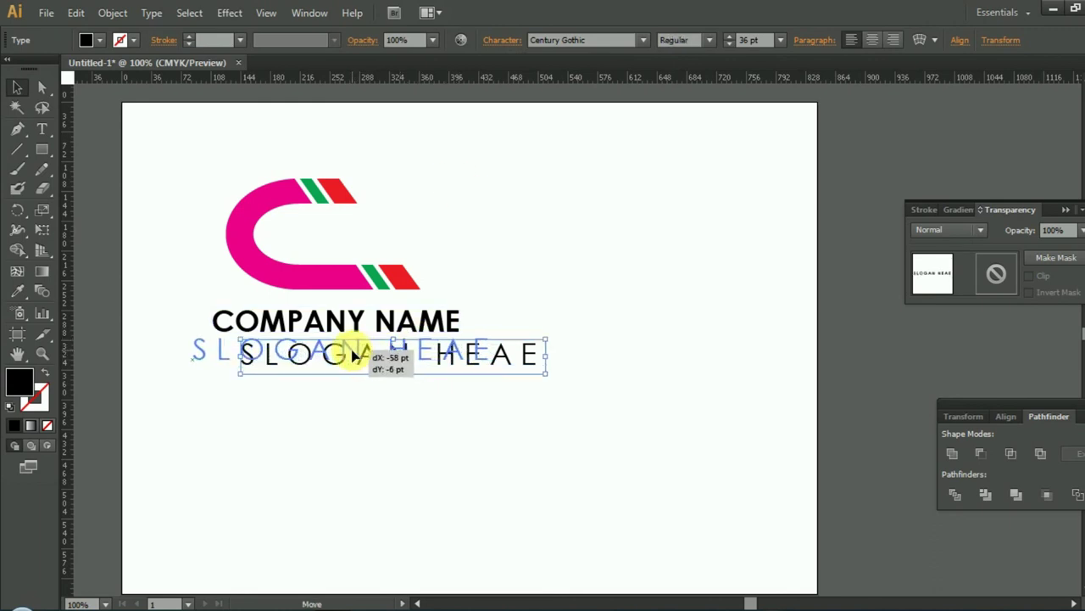
left_click(780, 40)
left_click(800, 261)
left_click_drag(279, 347, 323, 344)
left_click(348, 402)
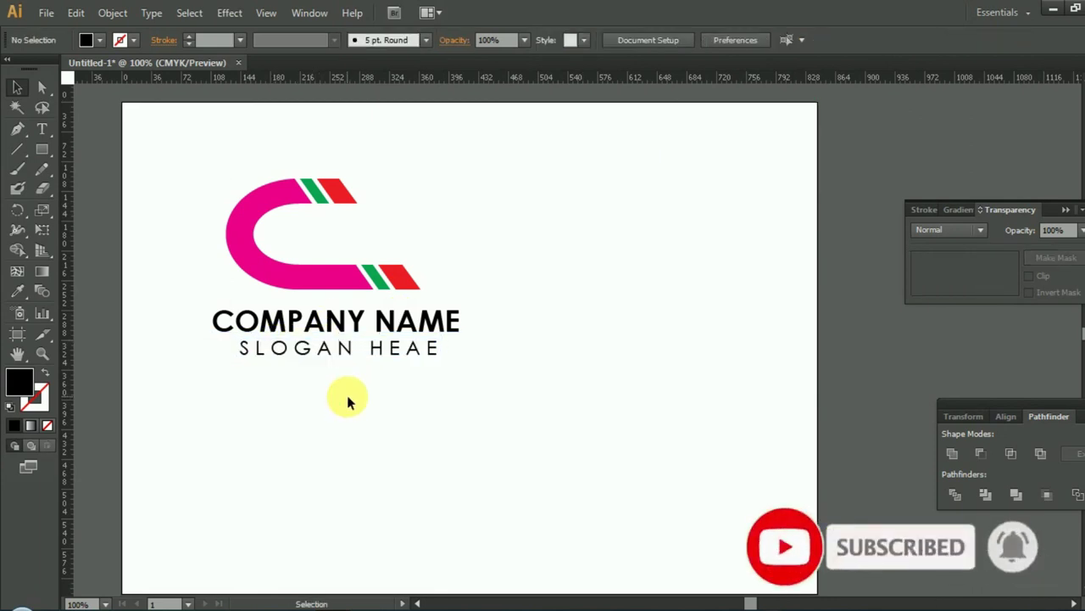
left_click_drag(175, 139, 441, 370)
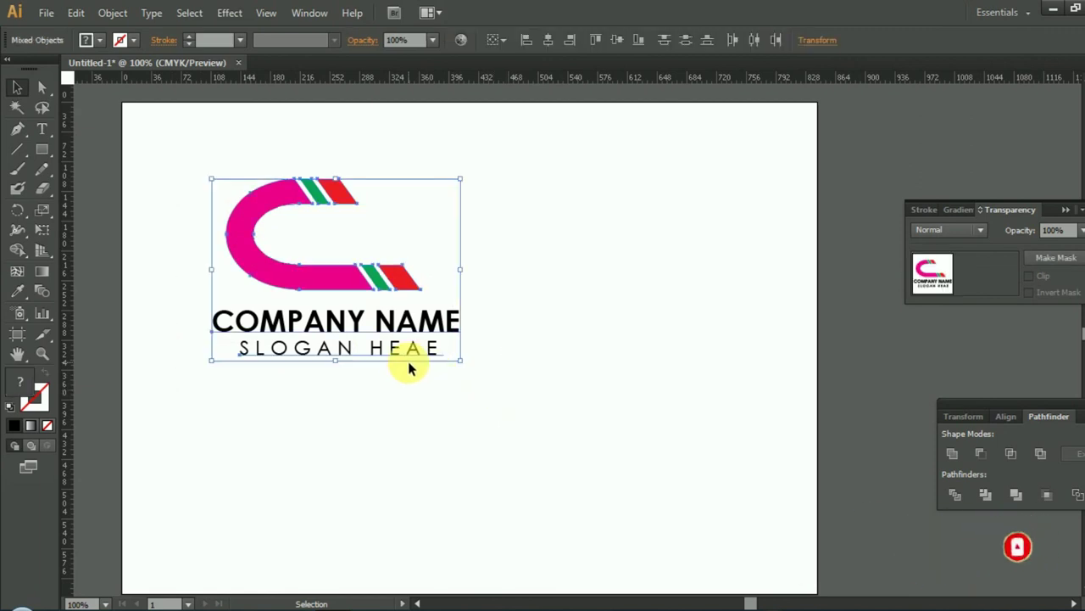
Step: Select the whole logo and Alt-drag a duplicate copy to the right
left_click(486, 376)
key("a")
left_click_drag(185, 169, 487, 391)
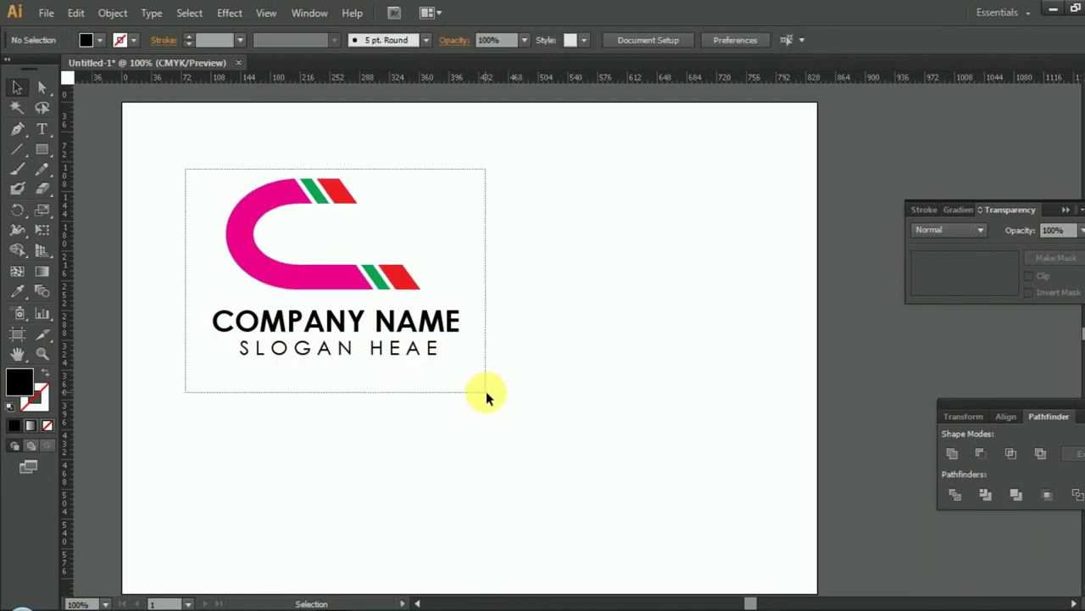
key("v")
mouse_move(330, 273)
left_mouse_down()
mouse_move(289, 243)
mouse_move(628, 251)
left_mouse_up()
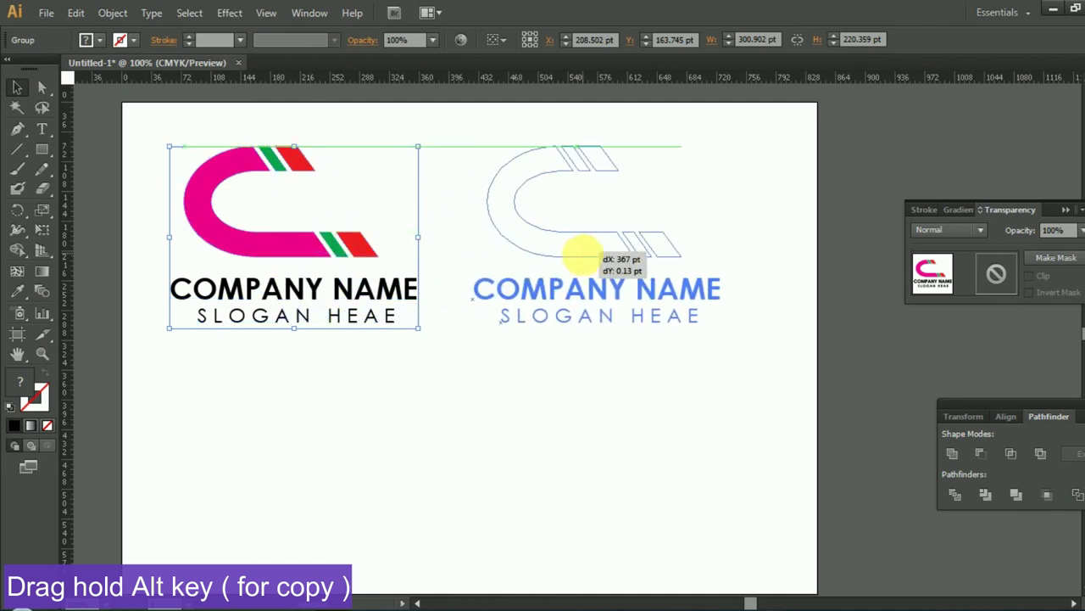
left_click(548, 371)
Step: Ungroup the copied logo and fill its C with black
right_click(606, 254)
left_click(564, 375)
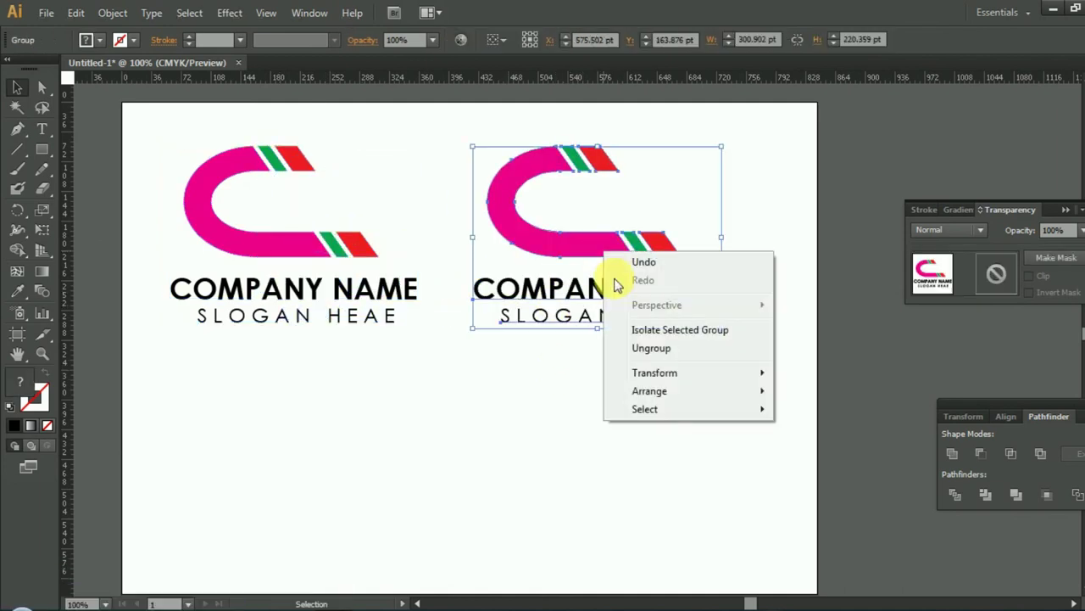
left_click(574, 254)
left_click(97, 40)
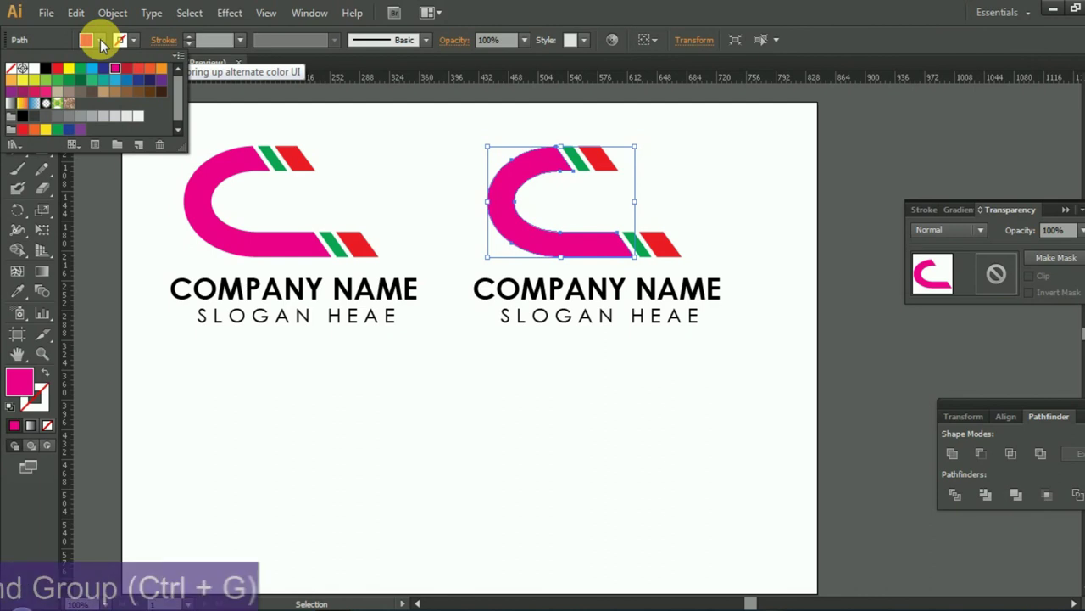
left_click(46, 67)
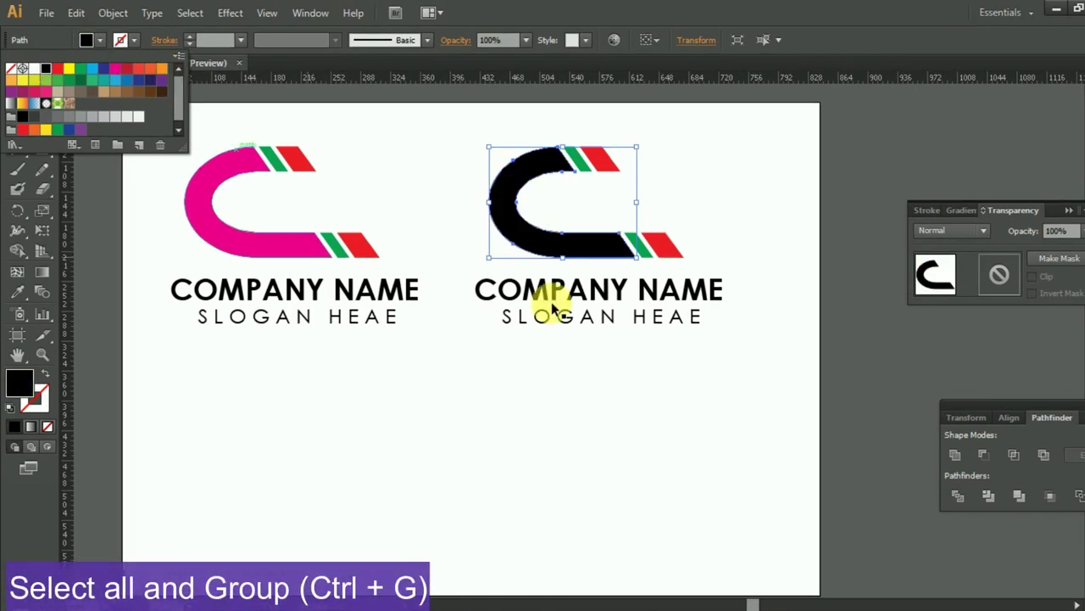
left_click(689, 242)
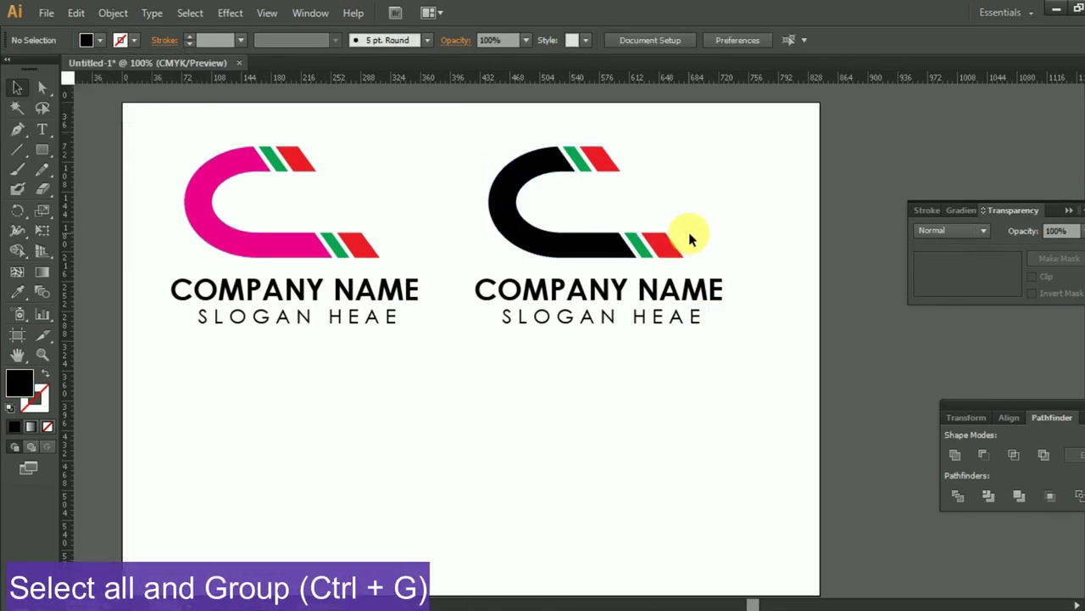
Step: Recolour the copy's lower and top green stripes blue
left_click(637, 246)
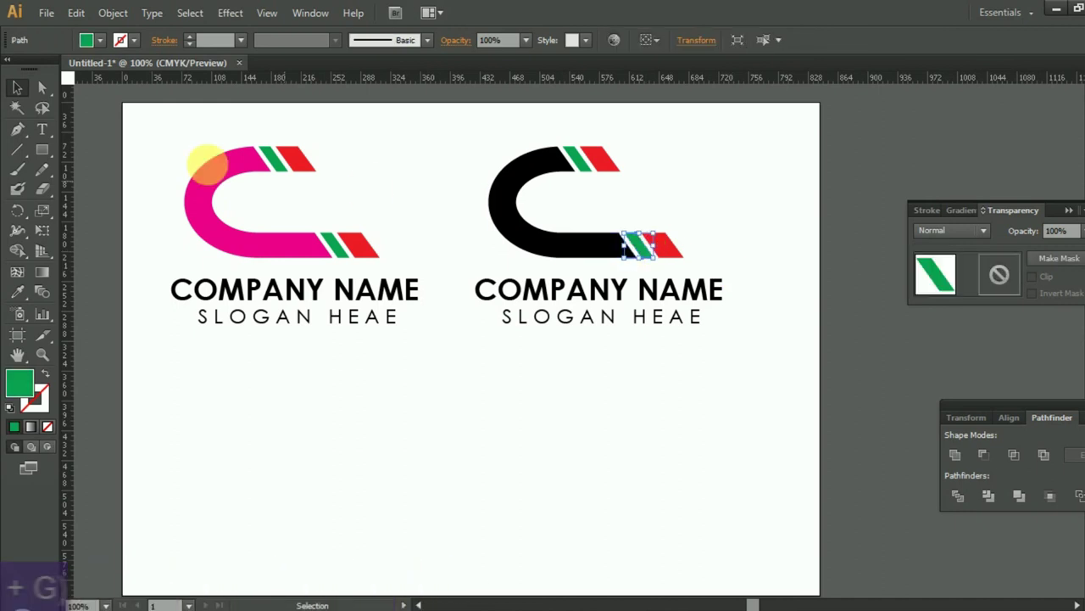
left_click(100, 40)
left_click(99, 80)
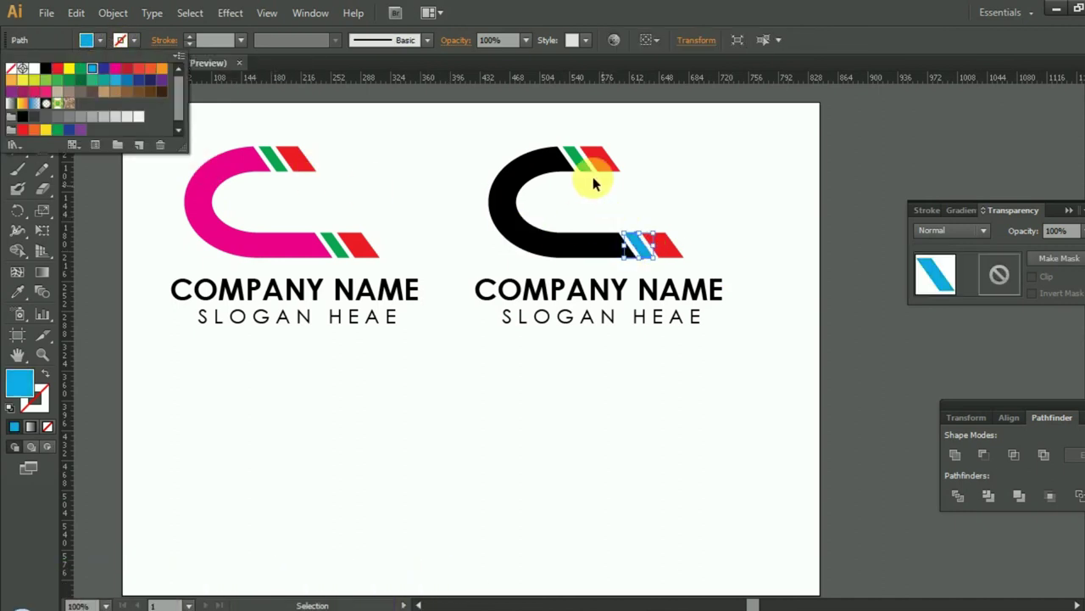
left_click(579, 172)
left_click(100, 40)
left_click(99, 81)
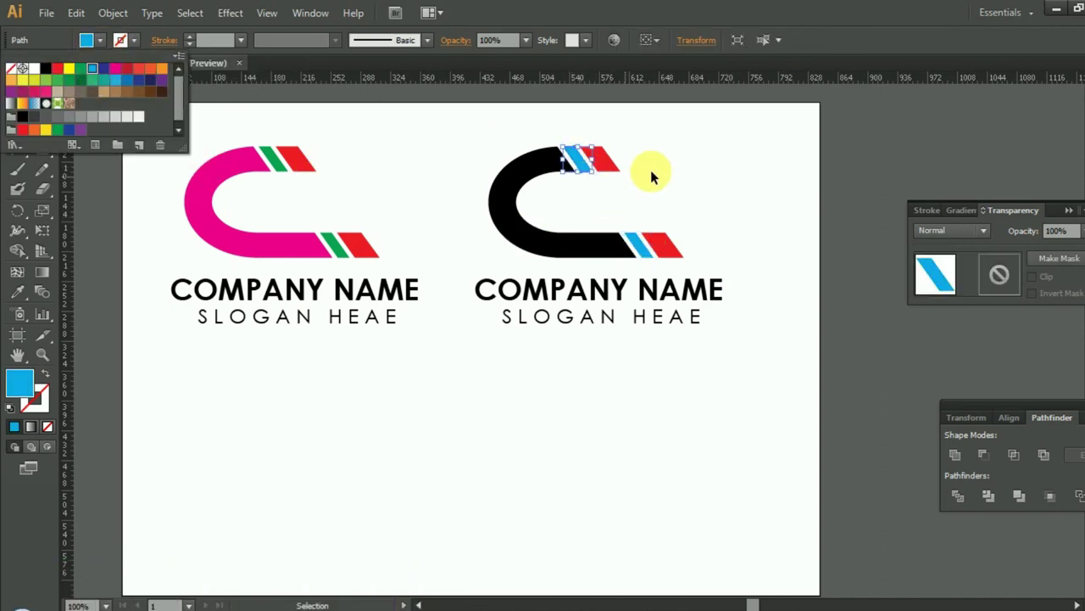
left_click(651, 195)
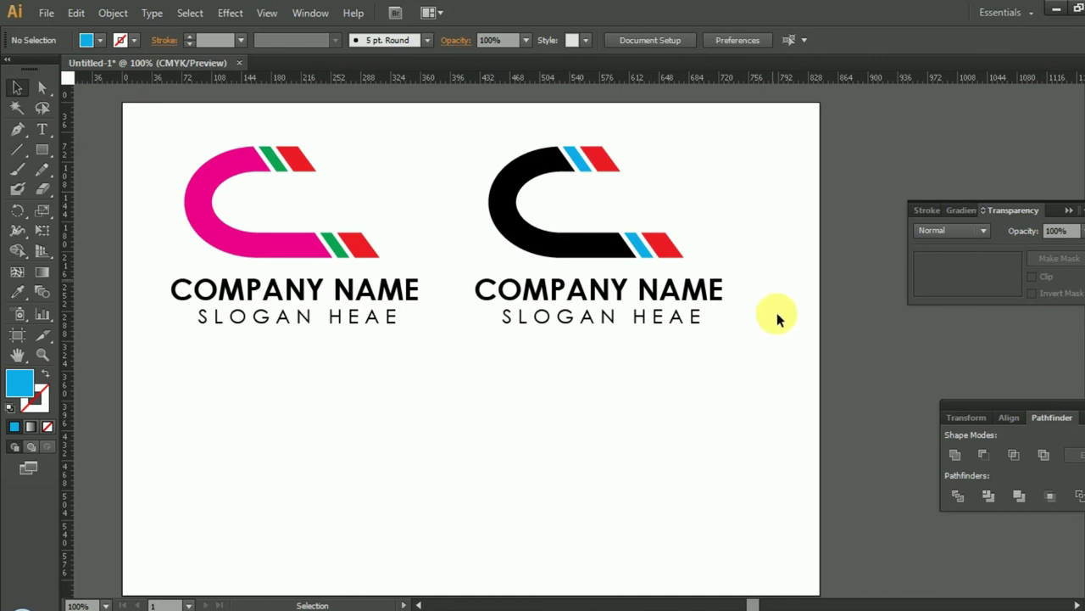